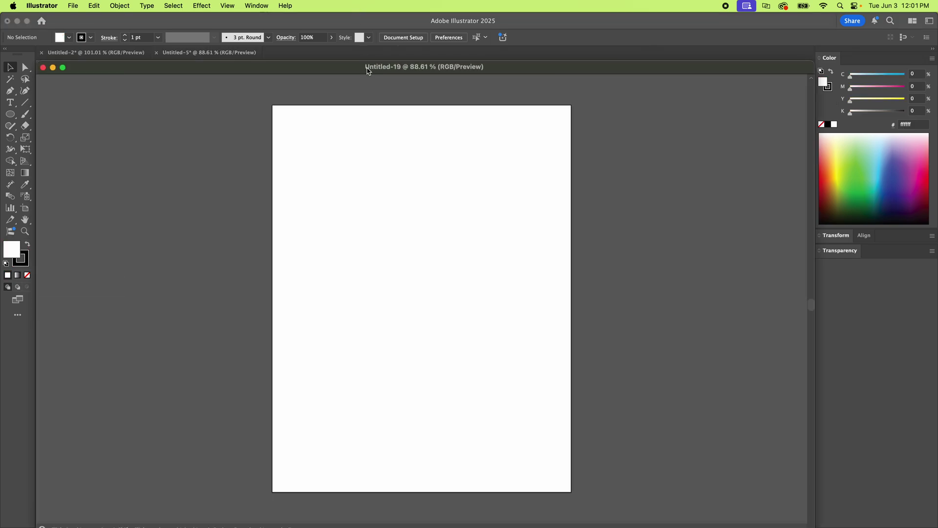
Dock the floating Untitled-19 document as a tab and draw a circle about 4.82 in wide on the artboard.
{"action": "left_click_drag", "start_coordinate": [368, 71], "coordinate": [366, 56]}
{"action": "key", "text": "l"}
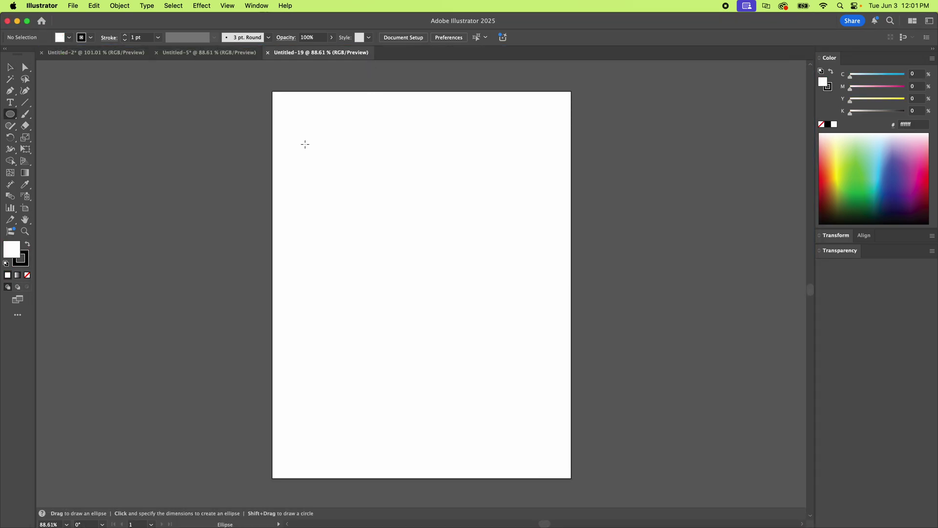
{"action": "left_click_drag", "start_coordinate": [299, 160], "coordinate": [461, 302]}
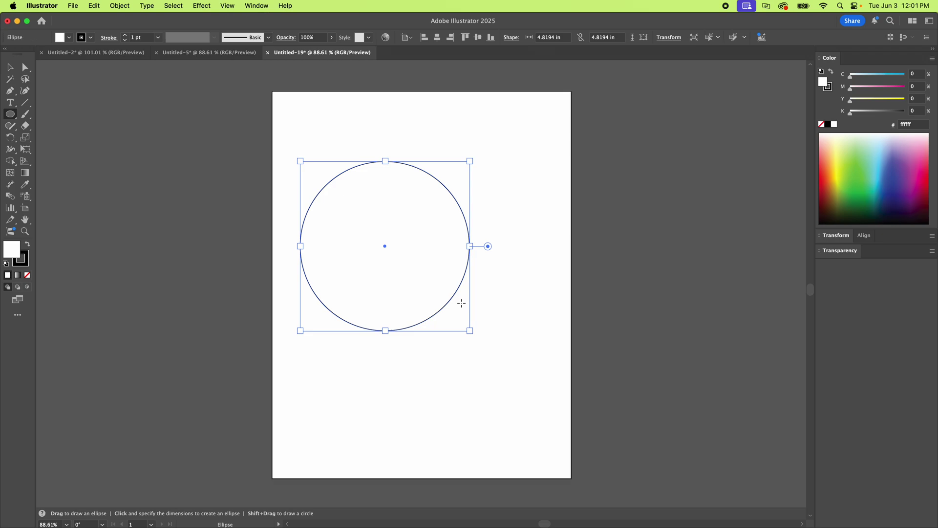
Remove the circle's stroke and fill the circle with red ed1e2e.
{"action": "key", "text": "x"}
{"action": "key", "text": "slash"}
{"action": "key", "text": "x"}
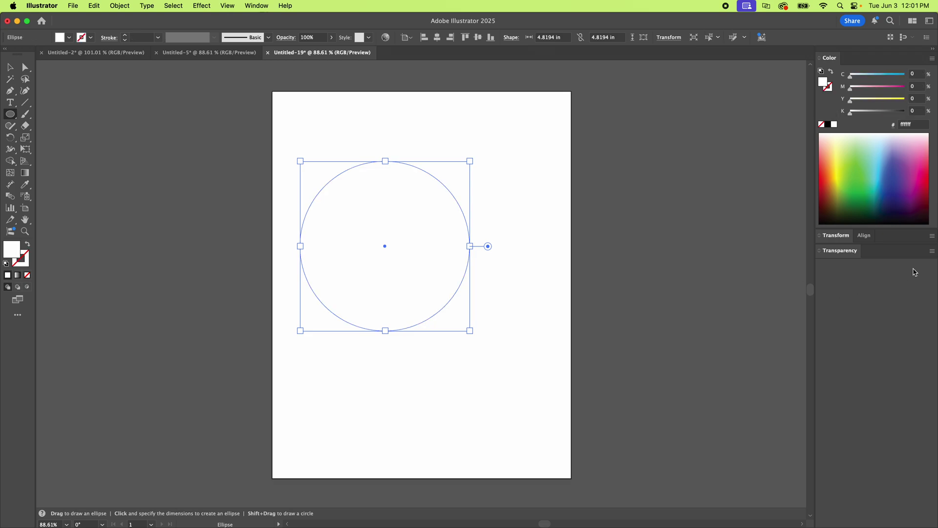
{"action": "left_click", "coordinate": [929, 181]}
Move the red circle past the artboard's left edge and back inside, centred at about X 3.30 in, Y 3.84 in.
{"action": "key", "text": "v"}
{"action": "left_click_drag", "start_coordinate": [420, 226], "coordinate": [311, 236]}
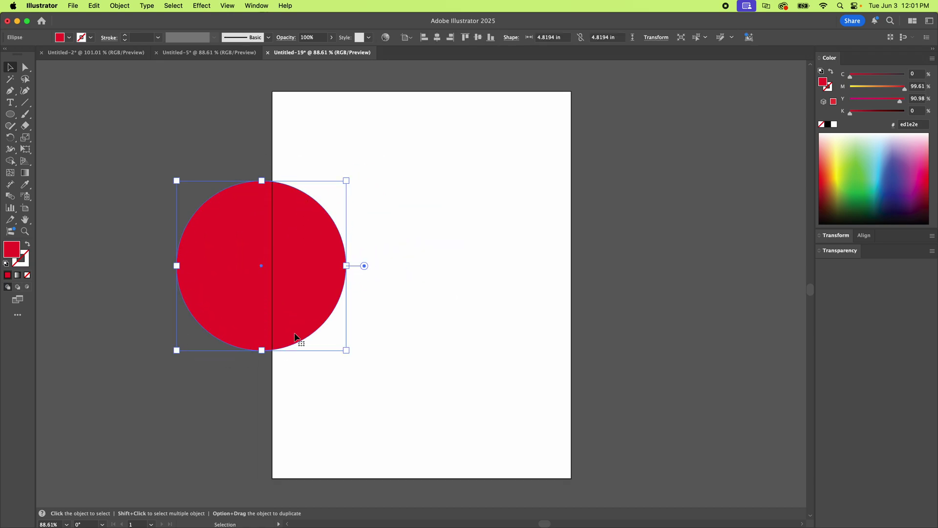
{"action": "mouse_move", "coordinate": [253, 233]}
{"action": "left_mouse_down"}
{"action": "mouse_move", "coordinate": [184, 222]}
{"action": "mouse_move", "coordinate": [142, 234]}
{"action": "mouse_move", "coordinate": [263, 219]}
{"action": "left_mouse_up"}
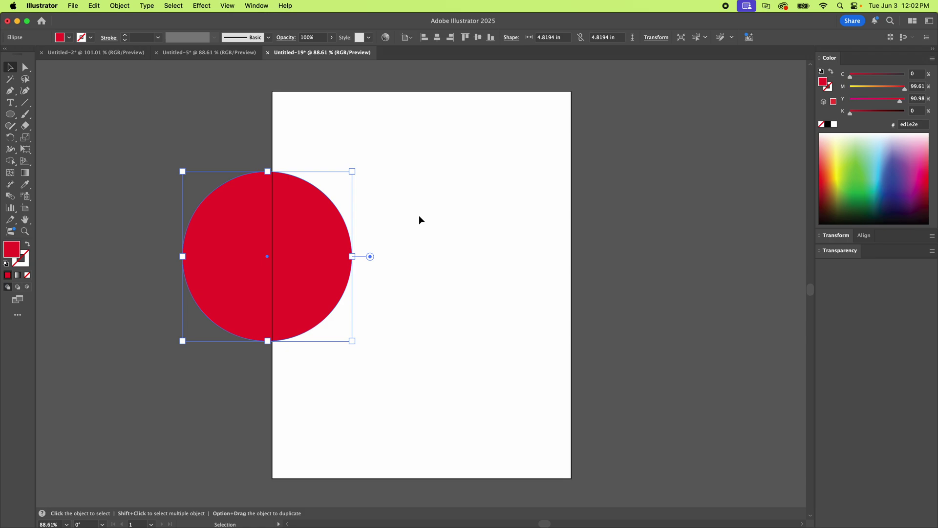
{"action": "left_click_drag", "start_coordinate": [335, 215], "coordinate": [456, 186]}
{"action": "scroll", "coordinate": [451, 184], "scroll_direction": "right", "scroll_amount": 3}
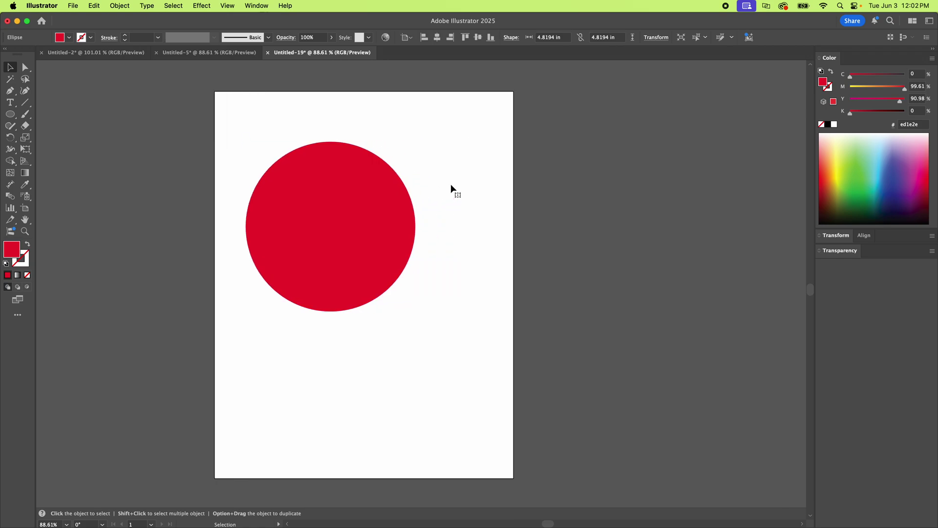
Show the Artboards and Properties panels and place them side by side next to the artboard.
{"action": "left_click", "coordinate": [254, 5]}
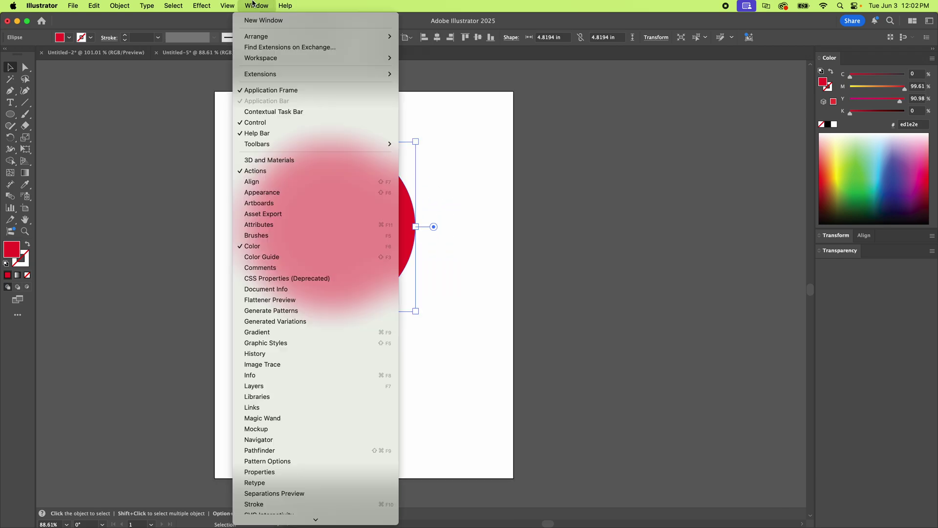
{"action": "left_click", "coordinate": [277, 203]}
{"action": "left_click", "coordinate": [248, 5]}
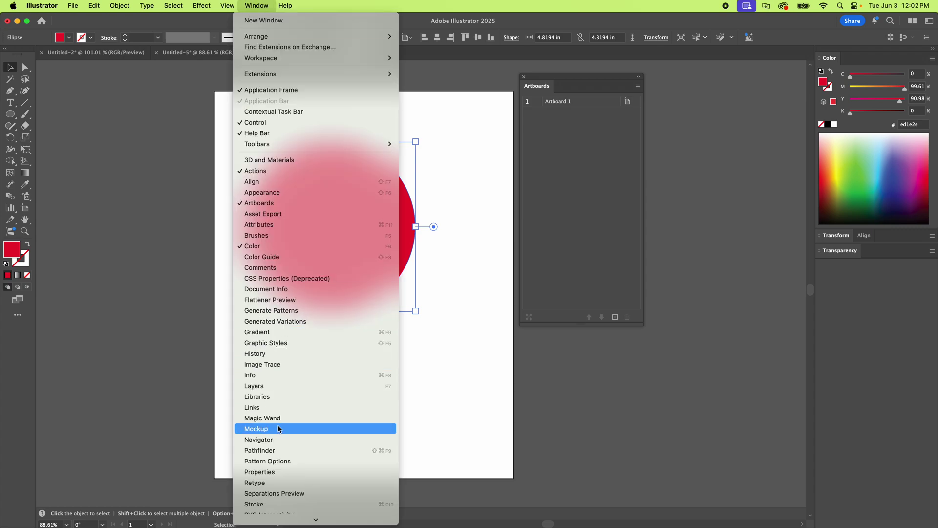
{"action": "left_click", "coordinate": [277, 472]}
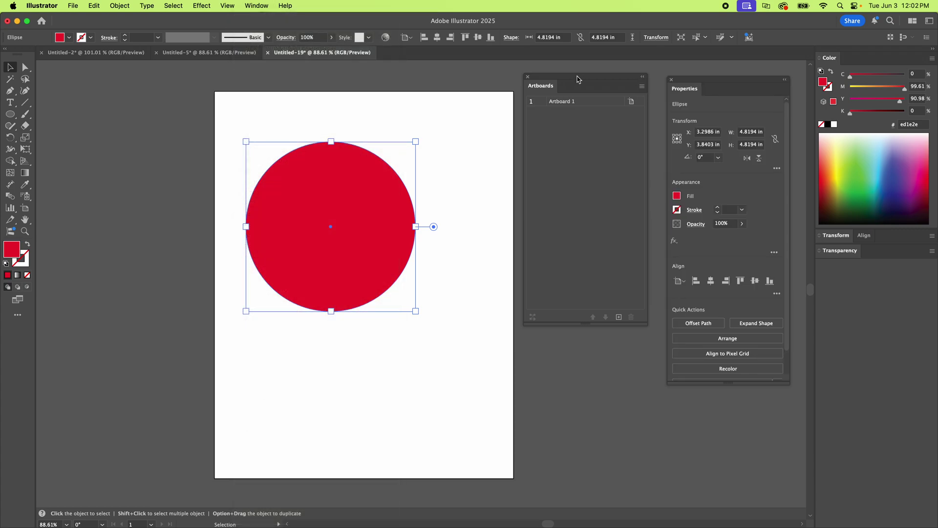
{"action": "left_click_drag", "start_coordinate": [574, 77], "coordinate": [597, 76]}
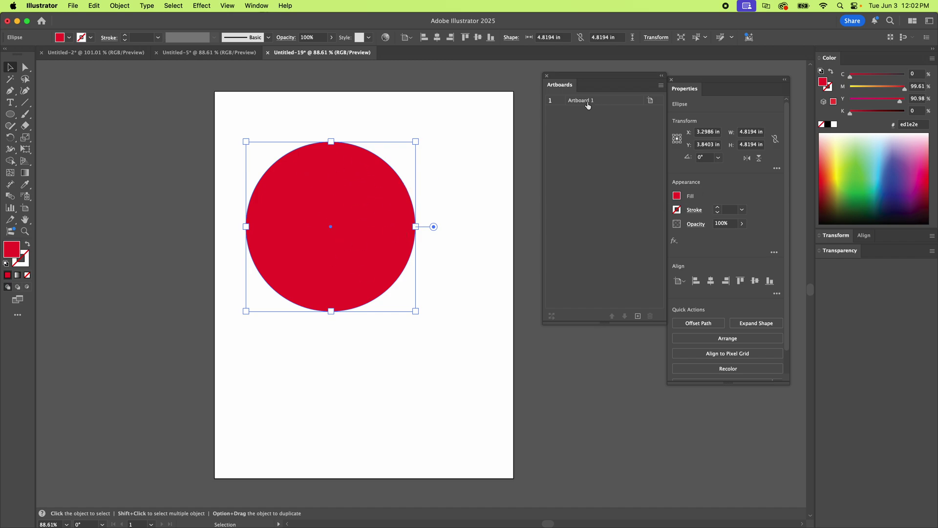
Deselect the circle, try an artboard width of 6 in with the Artboard tool, and undo the resize.
{"action": "left_click", "coordinate": [378, 106]}
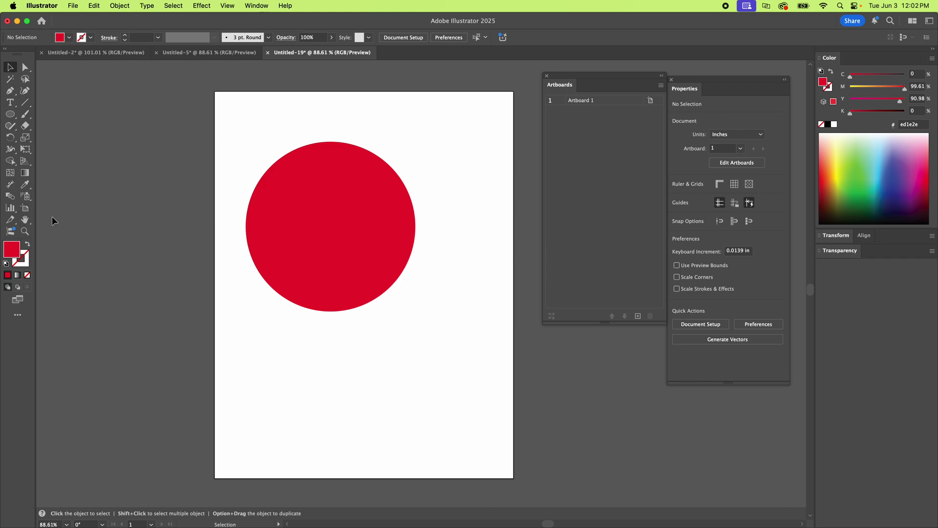
{"action": "left_click", "coordinate": [26, 210]}
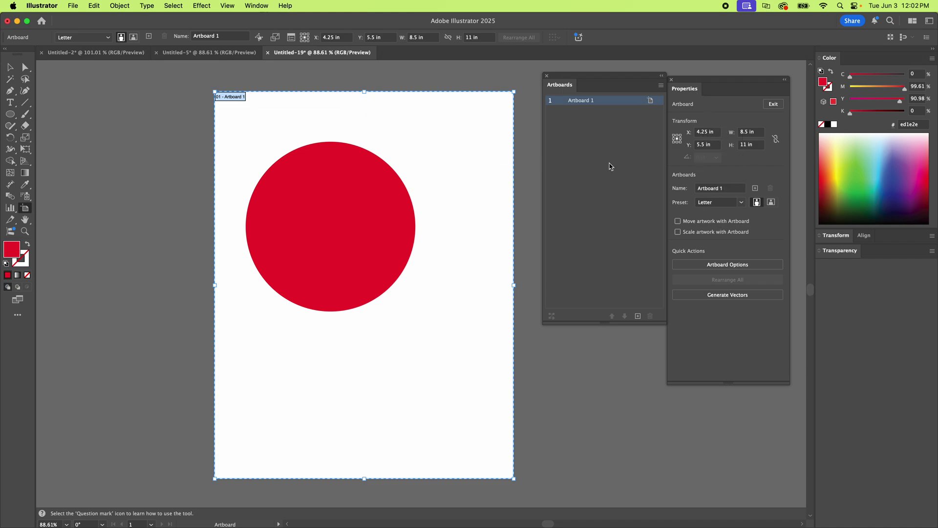
{"action": "left_click", "coordinate": [759, 133]}
{"action": "type", "text": "6"}
{"action": "key", "text": "Return"}
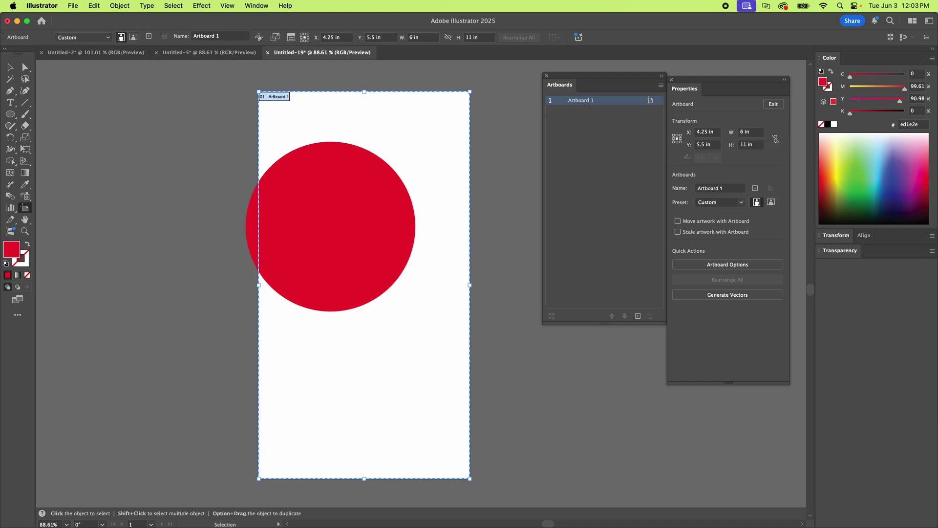
{"action": "key", "text": "super+z"}
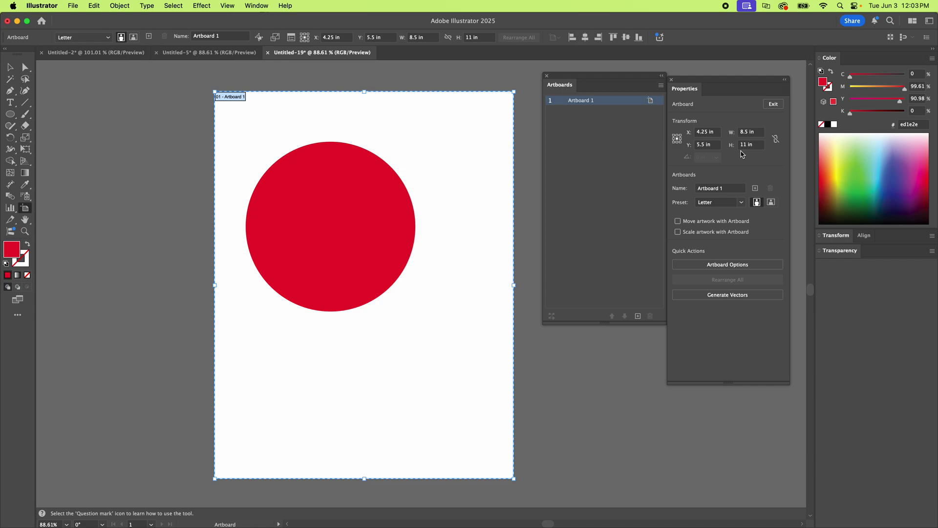
Try the Fit to Artwork Bounds preset on the artboard and undo it.
{"action": "left_click", "coordinate": [740, 202]}
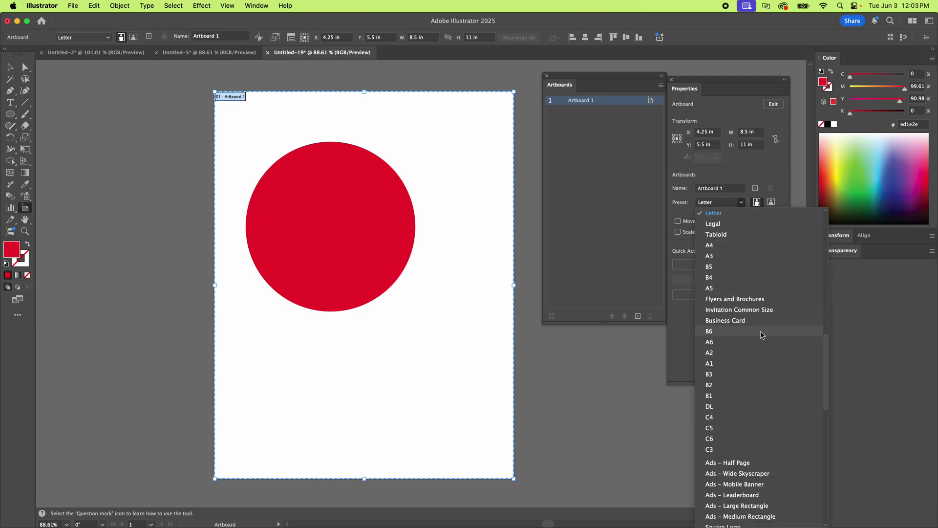
{"action": "scroll", "coordinate": [738, 268], "scroll_direction": "up", "scroll_amount": 15}
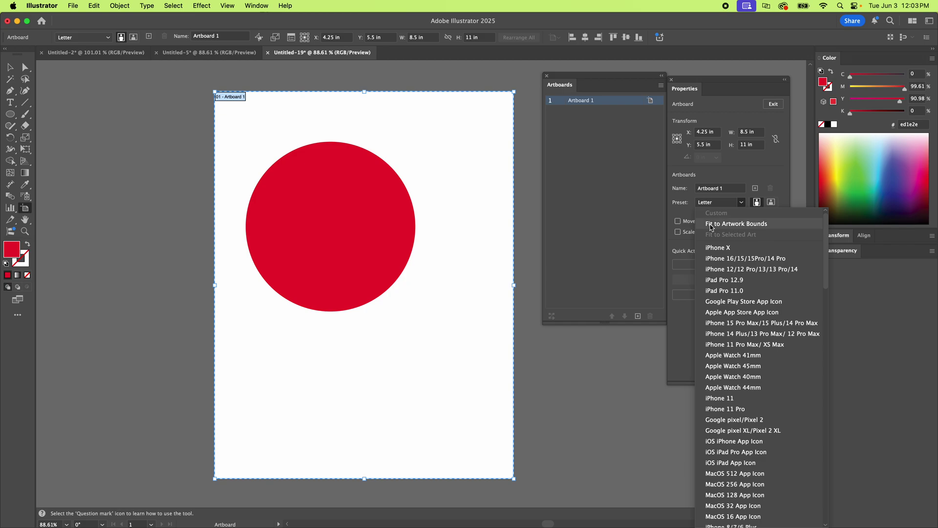
{"action": "left_click", "coordinate": [765, 224]}
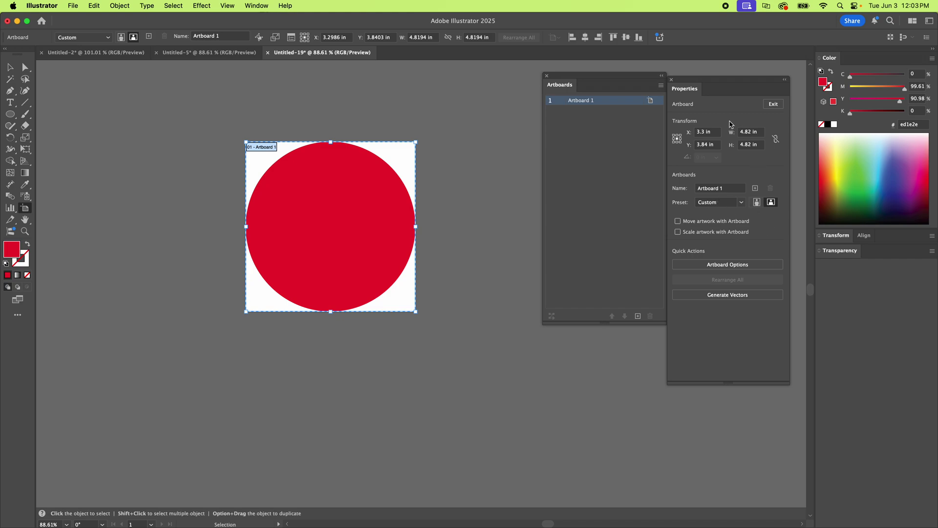
{"action": "key", "text": "super+z"}
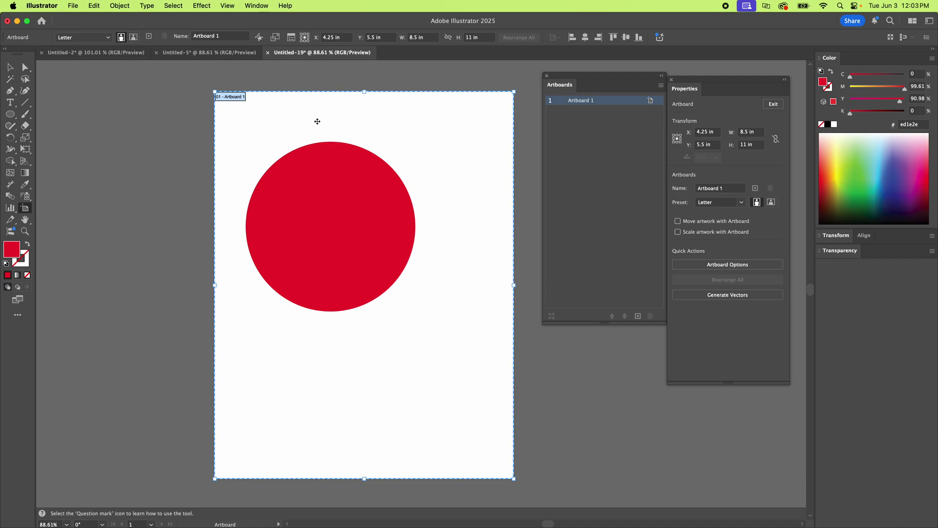
Move the artboard left without its artwork to about X 0.96 in, Y 5.54 in, and leave artboard editing.
{"action": "left_click_drag", "start_coordinate": [309, 117], "coordinate": [194, 118]}
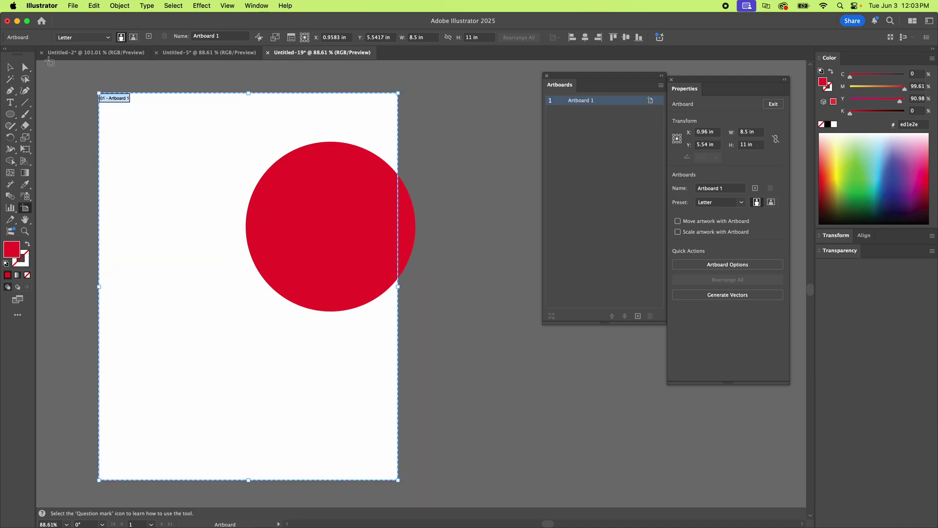
{"action": "left_click", "coordinate": [10, 66]}
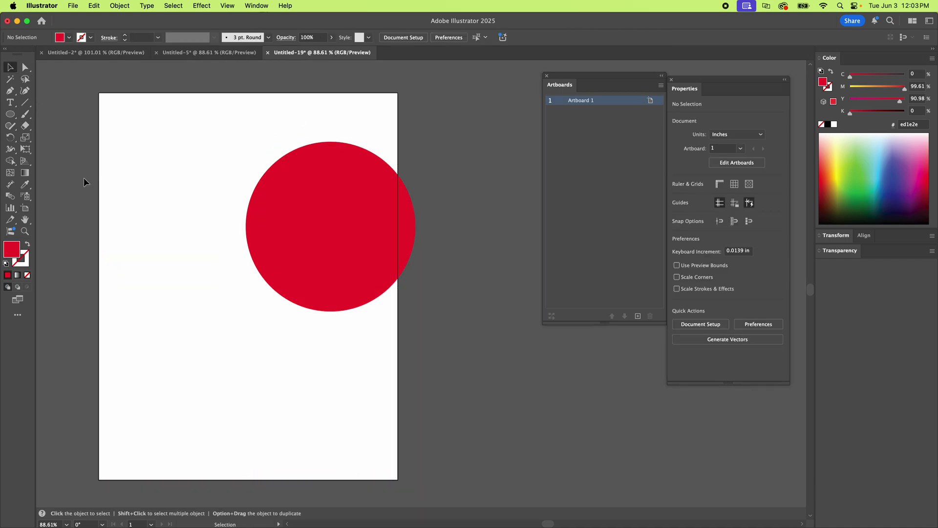
Compare the Control bar options for the artboard with those for the selected red circle.
{"action": "left_click", "coordinate": [27, 208]}
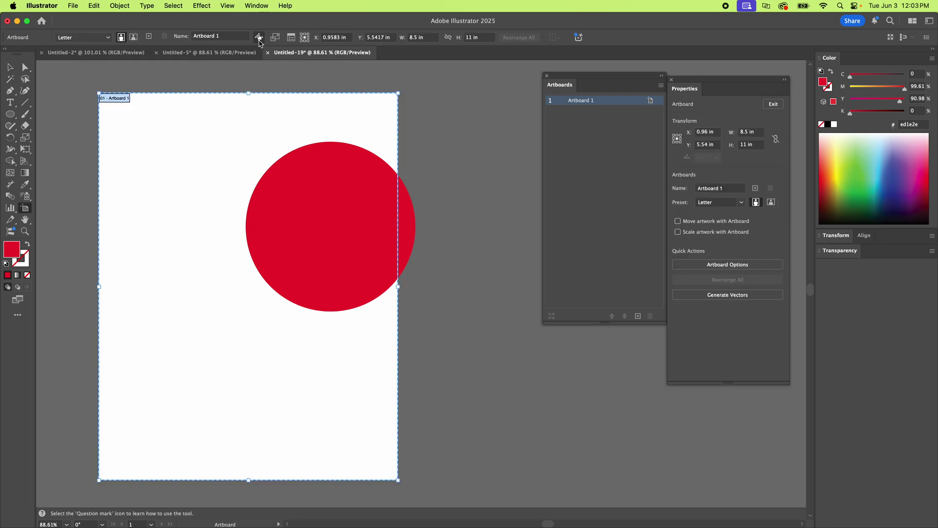
{"action": "left_click", "coordinate": [266, 6]}
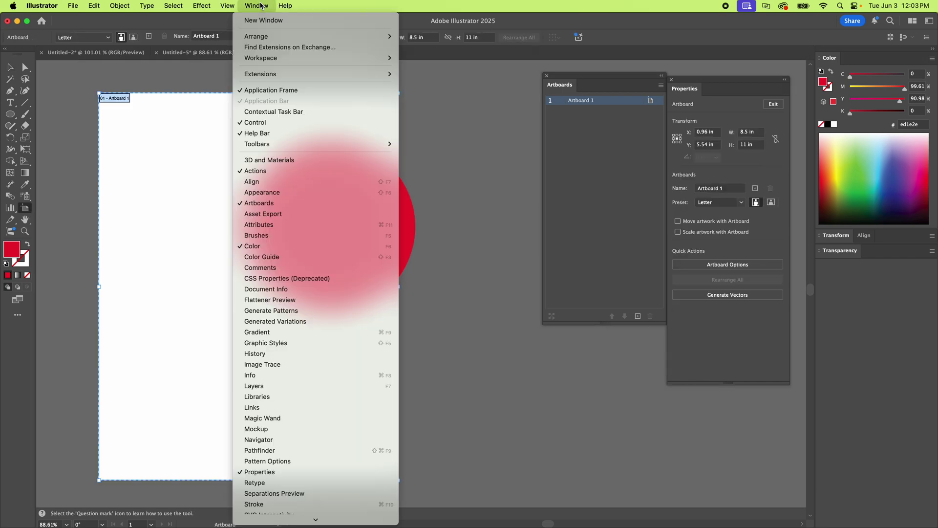
{"action": "left_click", "coordinate": [265, 124]}
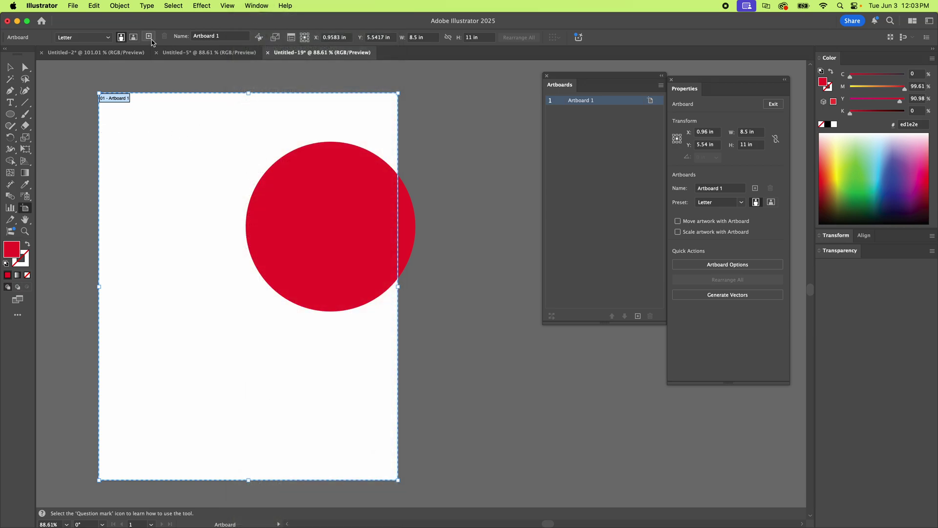
{"action": "left_click", "coordinate": [11, 68]}
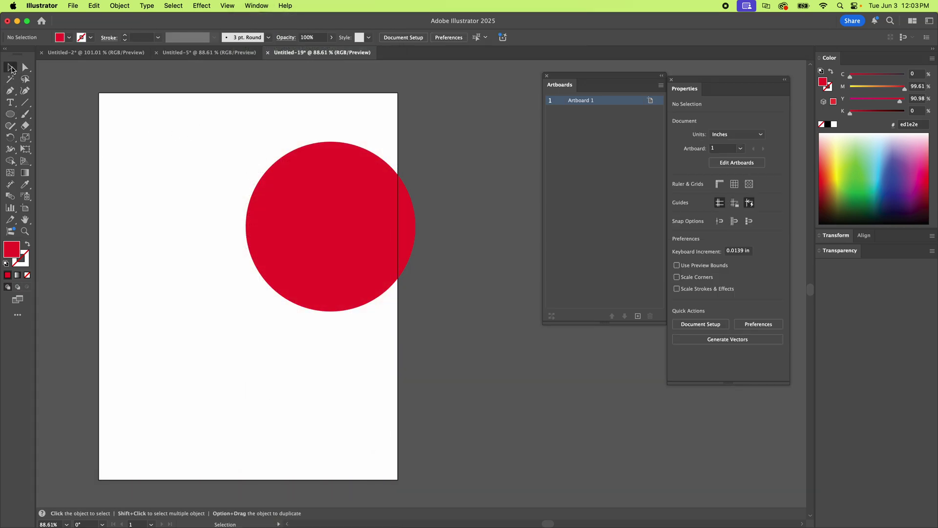
{"action": "left_click", "coordinate": [320, 243]}
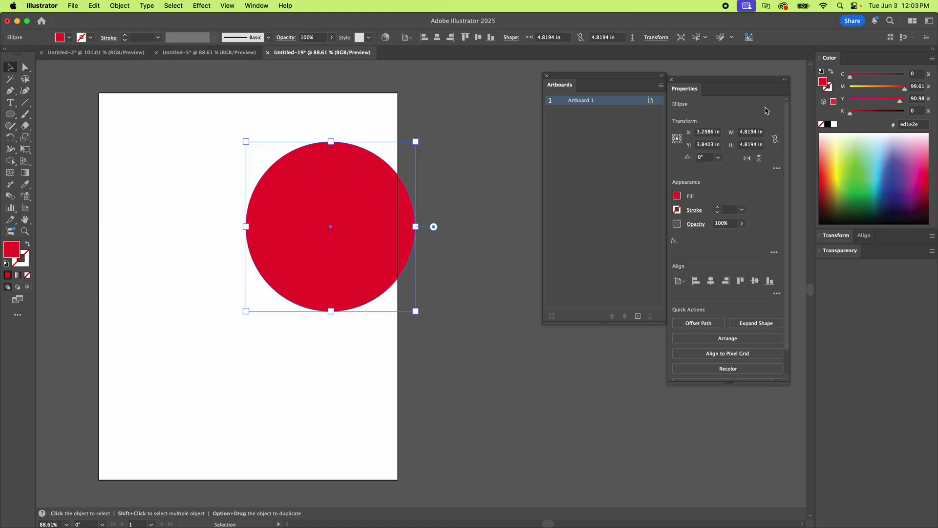
Reposition the artboard independently of the circle with the Artboard tool, ending at about X 0.83 in, Y 5.75 in.
{"action": "left_click", "coordinate": [25, 207]}
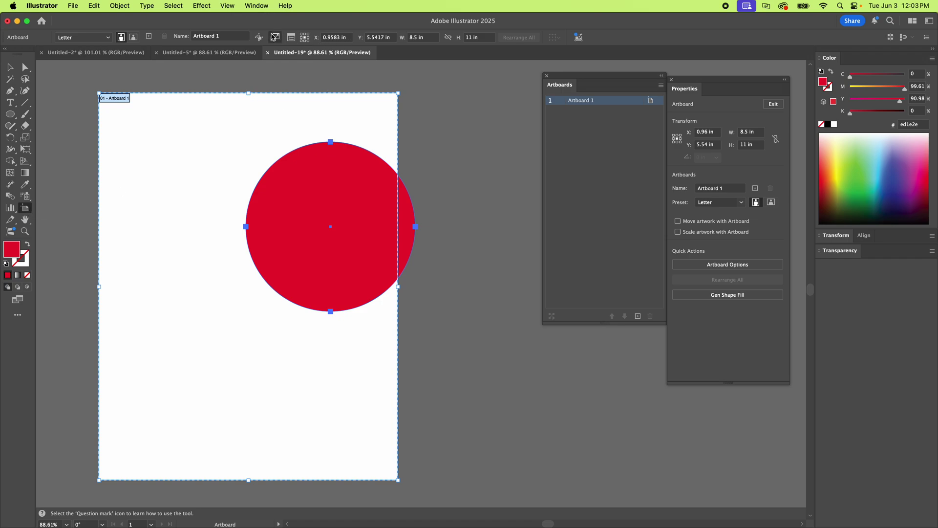
{"action": "left_click_drag", "start_coordinate": [229, 153], "coordinate": [319, 151]}
{"action": "left_click_drag", "start_coordinate": [400, 130], "coordinate": [314, 139]}
Turn on moving artwork with the artboard, shift both to about X 1.60 in, Y 5.88 in, and turn the option off.
{"action": "left_click", "coordinate": [258, 37]}
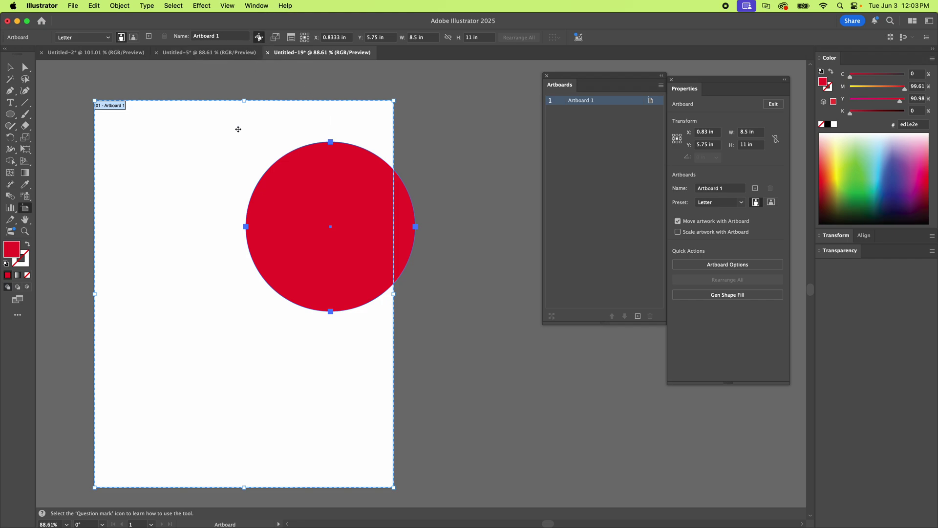
{"action": "left_click_drag", "start_coordinate": [220, 132], "coordinate": [284, 137]}
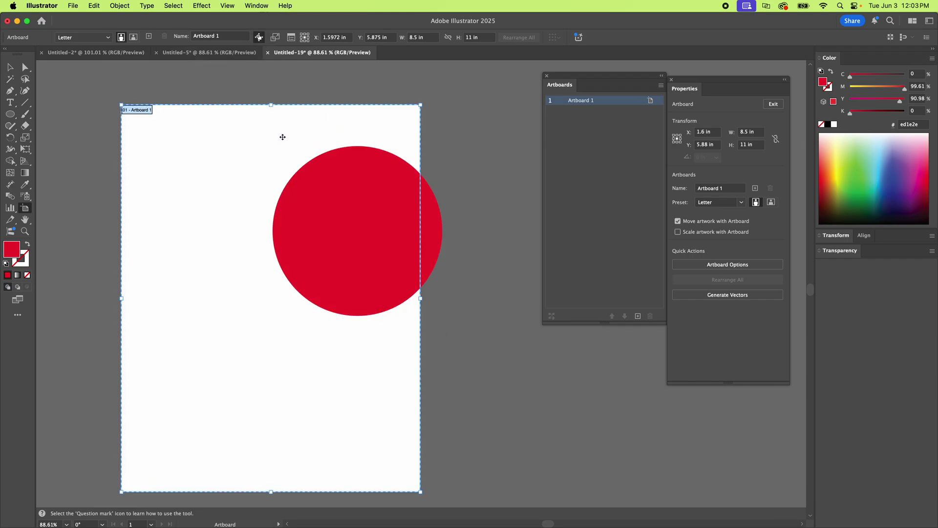
{"action": "left_click", "coordinate": [259, 38]}
Try shrinking the artboard to about 5.49 × 7.29 in without scaling artwork and again with artwork scaling on, undoing each resize.
{"action": "left_click", "coordinate": [276, 37]}
{"action": "left_click", "coordinate": [275, 37]}
{"action": "left_click_drag", "start_coordinate": [420, 104], "coordinate": [315, 235]}
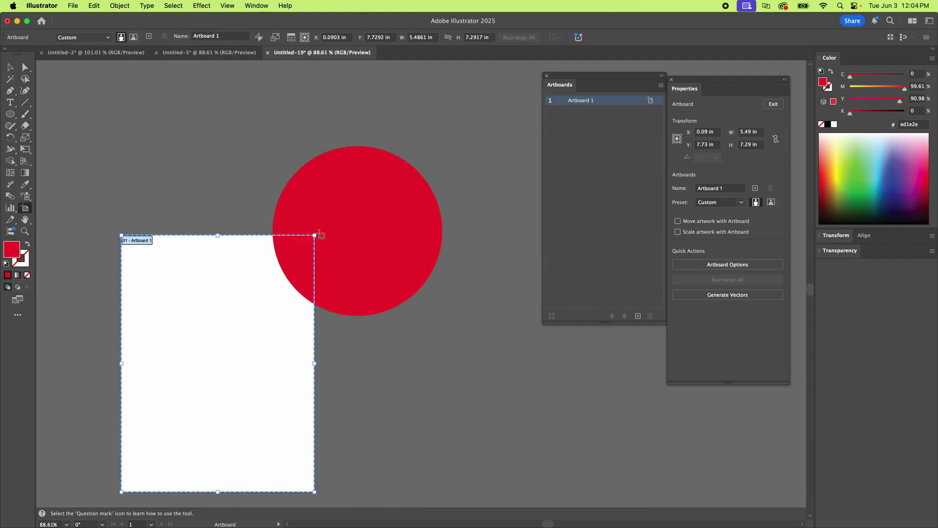
{"action": "key", "text": "super+z"}
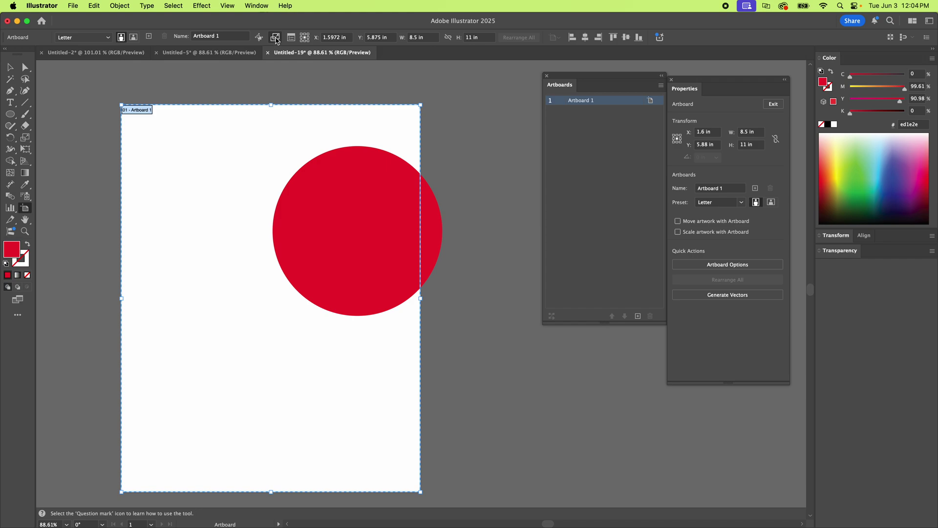
{"action": "left_click_drag", "start_coordinate": [420, 105], "coordinate": [336, 213]}
{"action": "key", "text": "super+z"}
Review the name, preset, size, orientation and display settings in Artboard Options.
{"action": "left_click", "coordinate": [291, 38]}
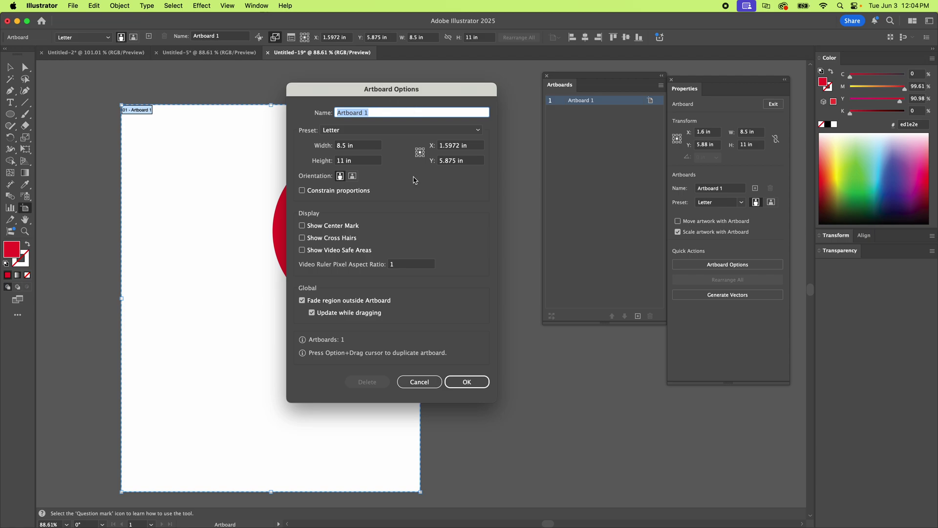
{"action": "left_click", "coordinate": [412, 386]}
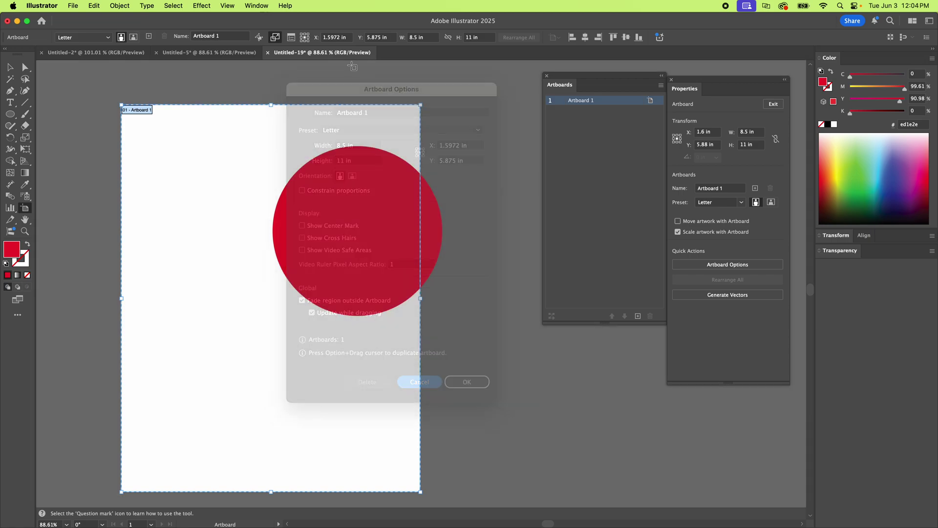
{"action": "left_click", "coordinate": [719, 266]}
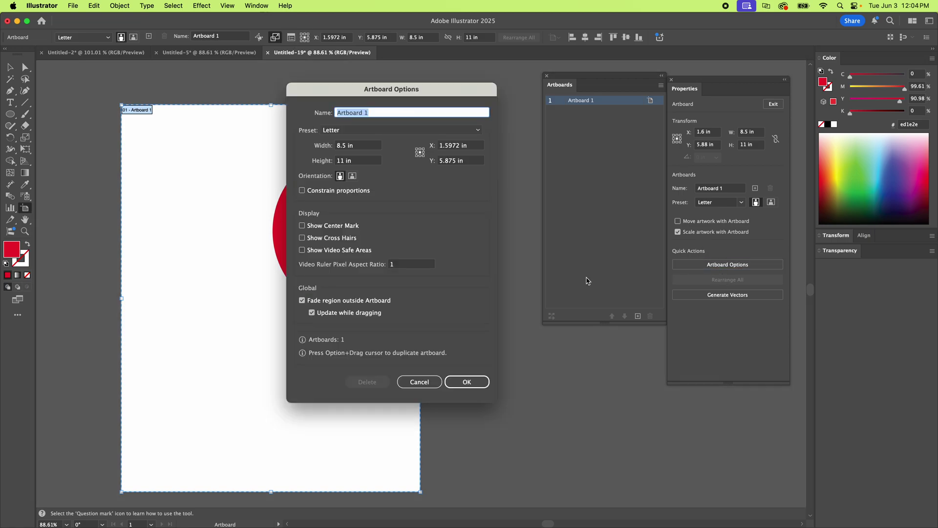
{"action": "left_click", "coordinate": [467, 382]}
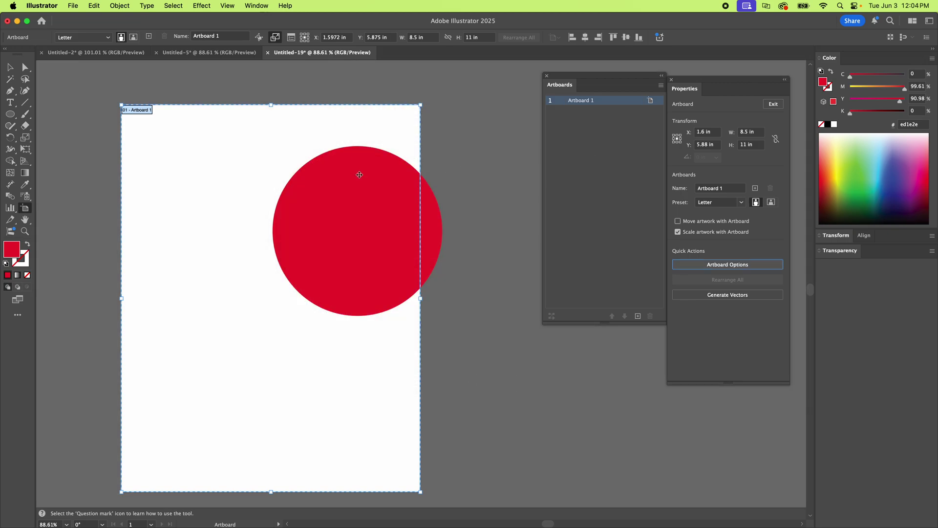
Move the red circle fully onto the artboard, centred at about X 0.52 in, Y 3.62 in.
{"action": "left_click", "coordinate": [9, 67]}
{"action": "left_click_drag", "start_coordinate": [307, 184], "coordinate": [198, 180]}
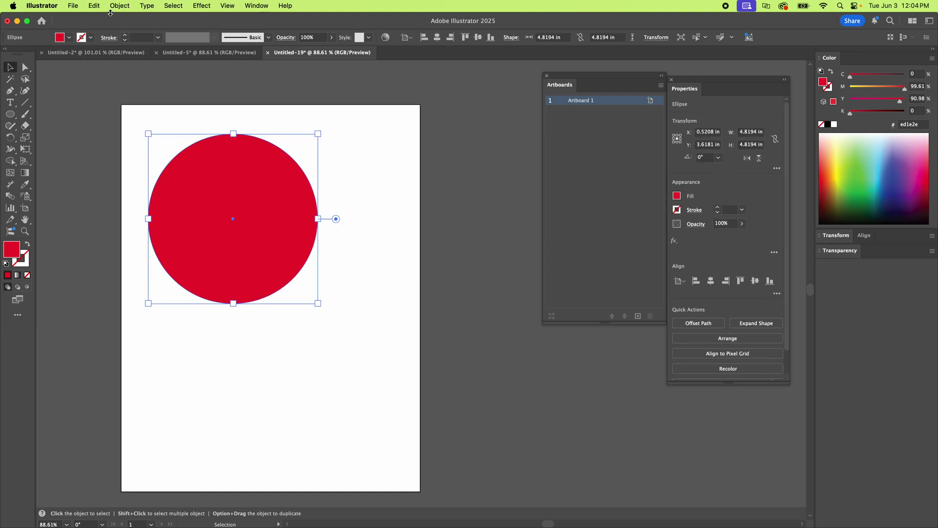
Lock the selected red circle.
{"action": "left_click", "coordinate": [119, 5]}
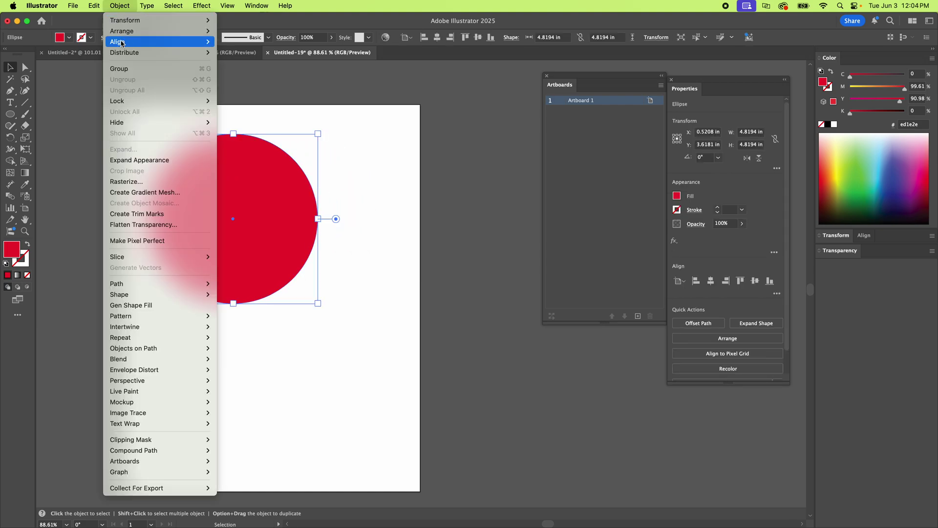
{"action": "mouse_move", "coordinate": [210, 123]}
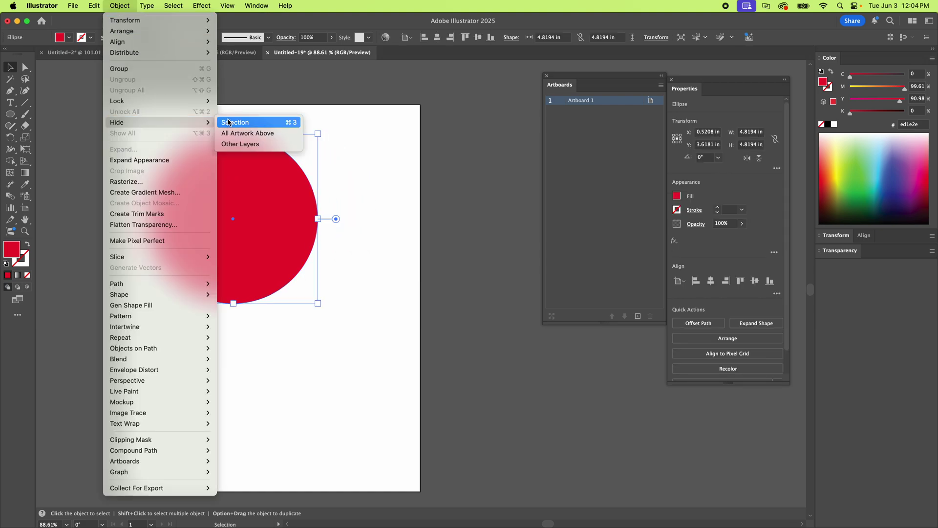
{"action": "mouse_move", "coordinate": [124, 102]}
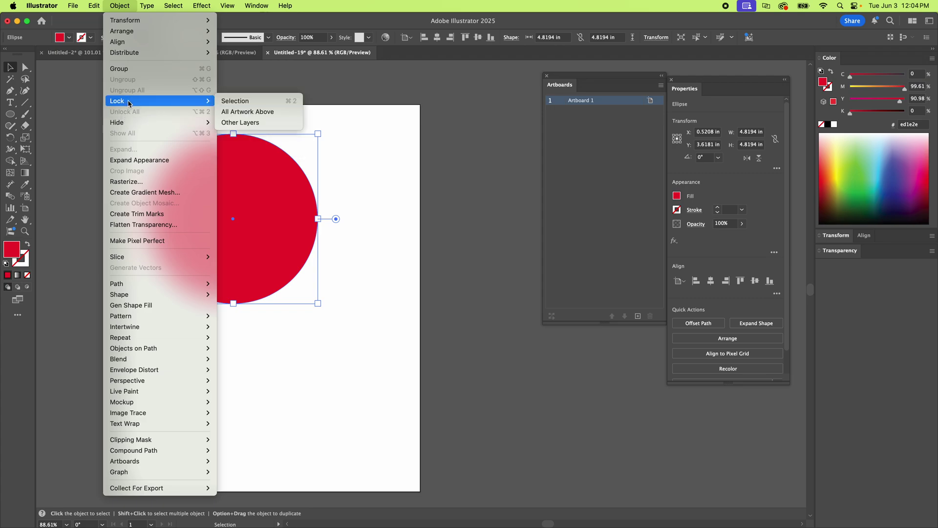
{"action": "left_click", "coordinate": [237, 100]}
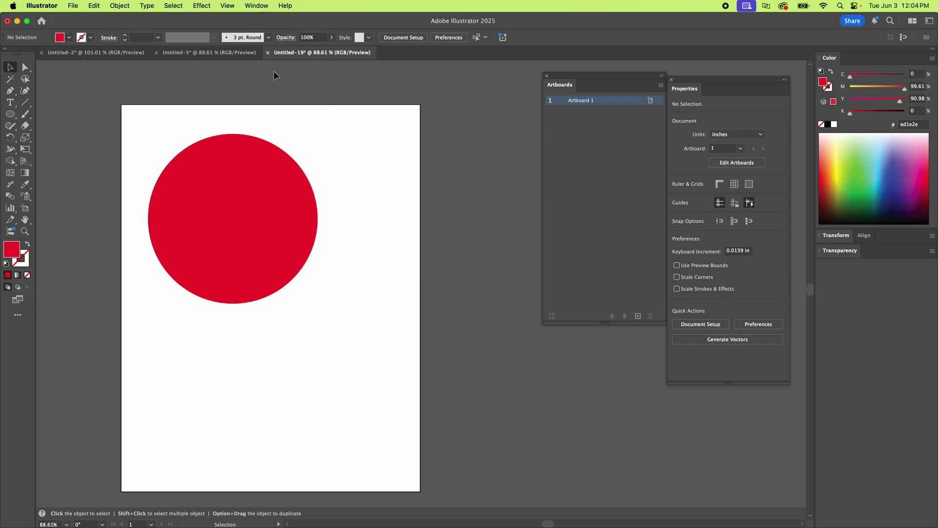
Turn on moving artwork with the artboard, shift it to about X 4.64 in, Y 5.89 in, and back to about X 1.38 in, Y 5.76 in.
{"action": "left_click", "coordinate": [25, 207]}
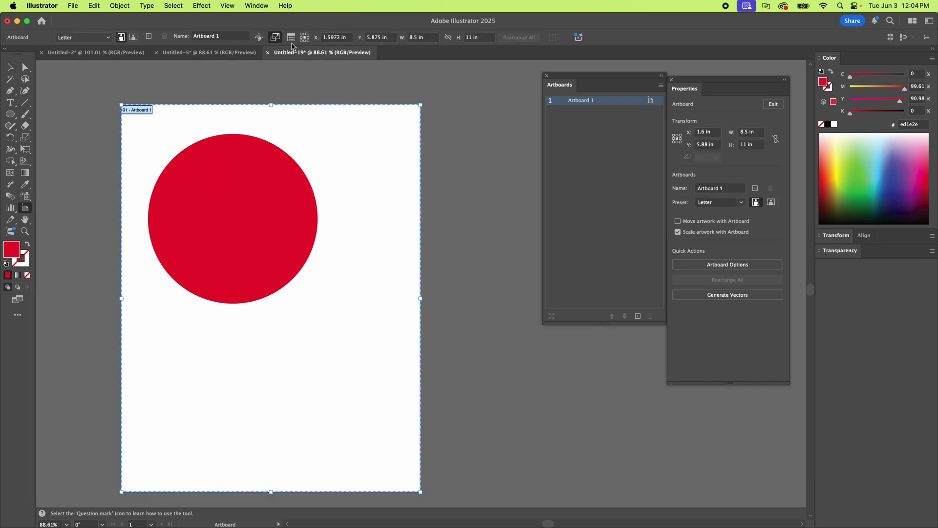
{"action": "left_click", "coordinate": [259, 38]}
{"action": "left_click_drag", "start_coordinate": [225, 118], "coordinate": [332, 118]}
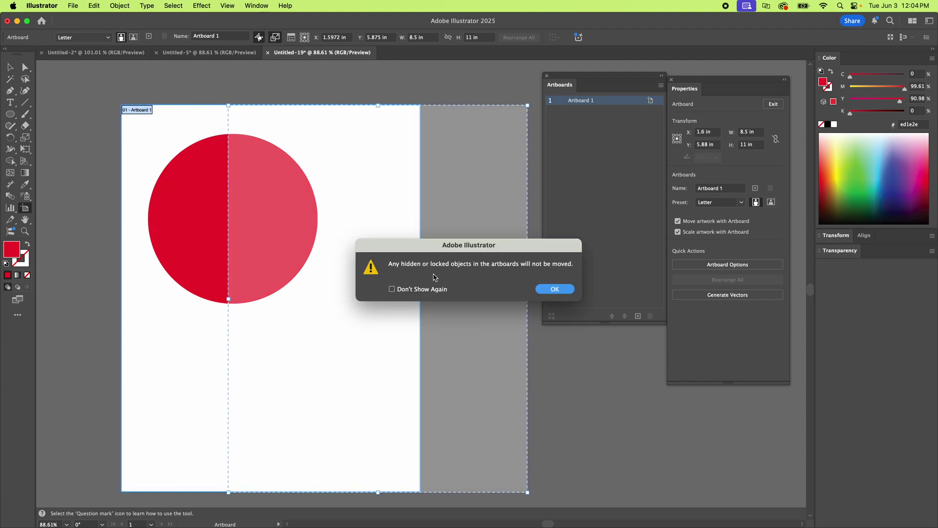
{"action": "left_click", "coordinate": [560, 290]}
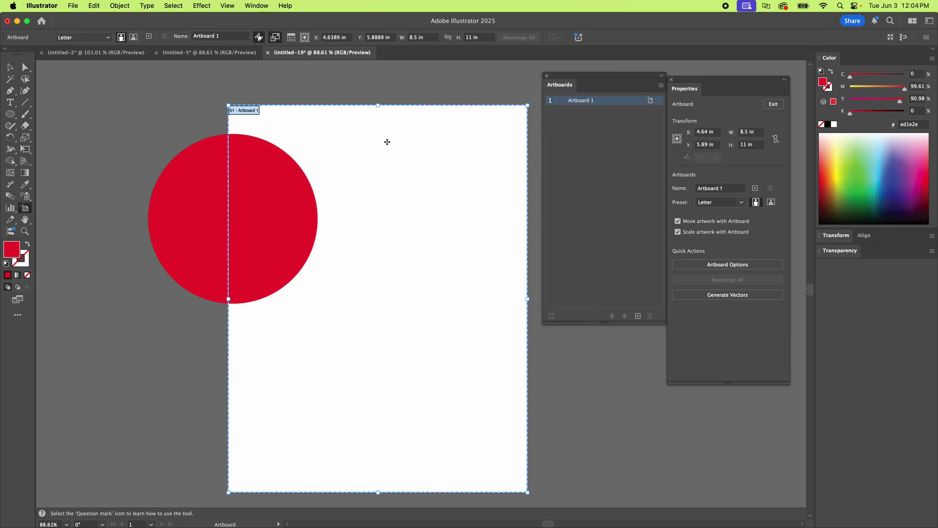
{"action": "left_click_drag", "start_coordinate": [385, 140], "coordinate": [270, 136]}
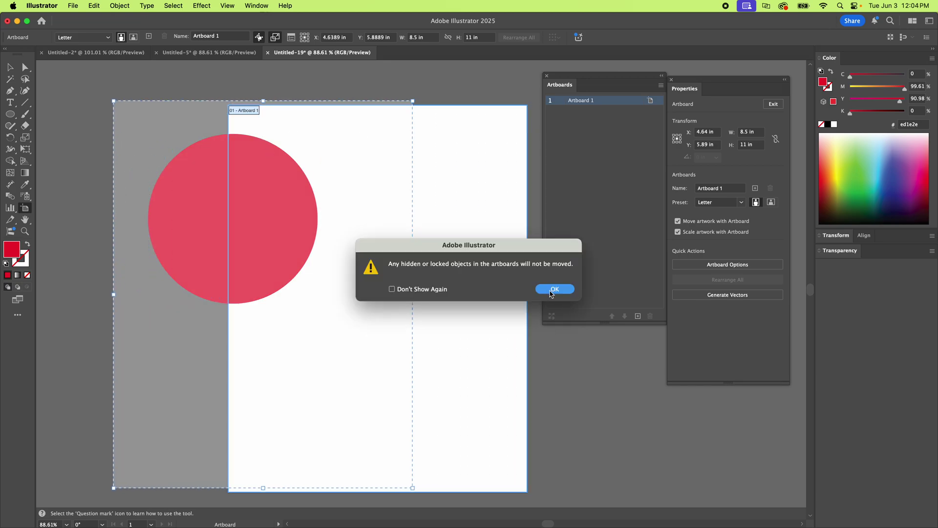
{"action": "left_click", "coordinate": [555, 290]}
Enable Move Locked and Hidden Artwork with Artboard in the Selection & Anchor Display preferences.
{"action": "left_click", "coordinate": [74, 5]}
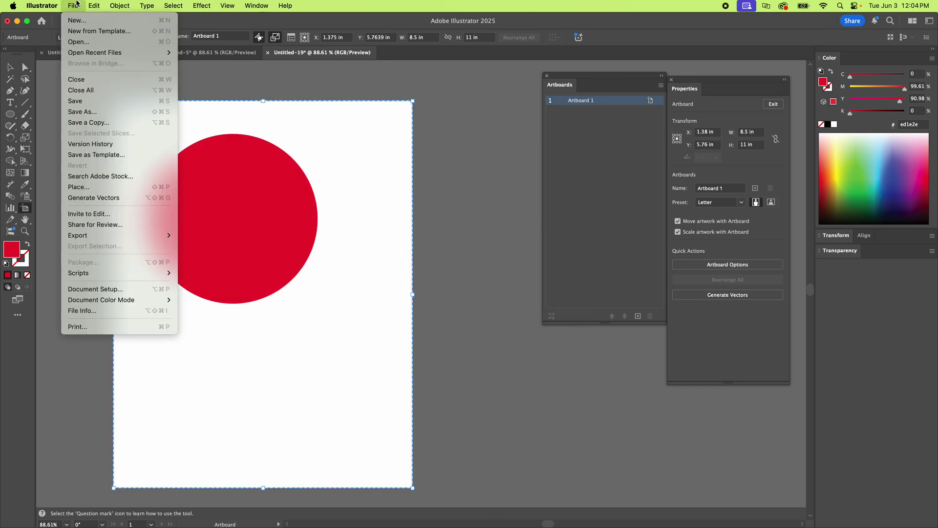
{"action": "mouse_move", "coordinate": [42, 5]}
{"action": "mouse_move", "coordinate": [49, 37]}
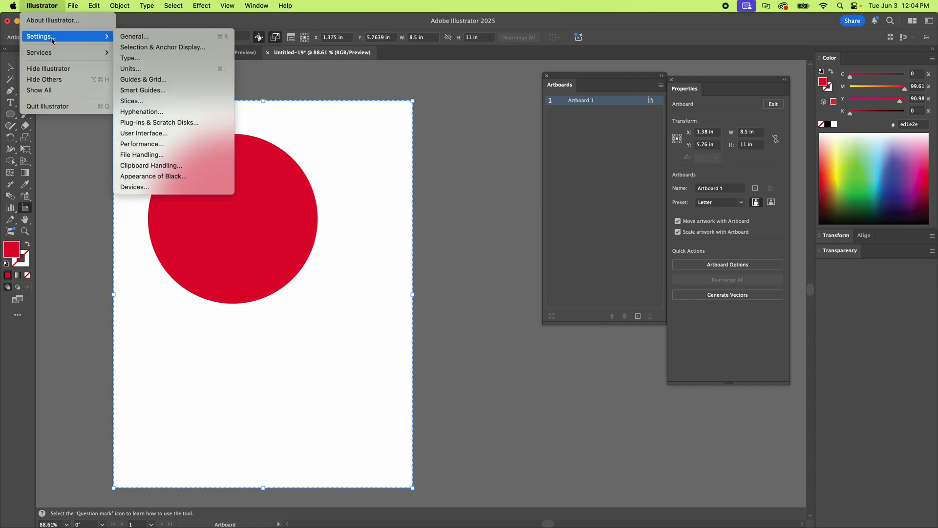
{"action": "left_click", "coordinate": [196, 51]}
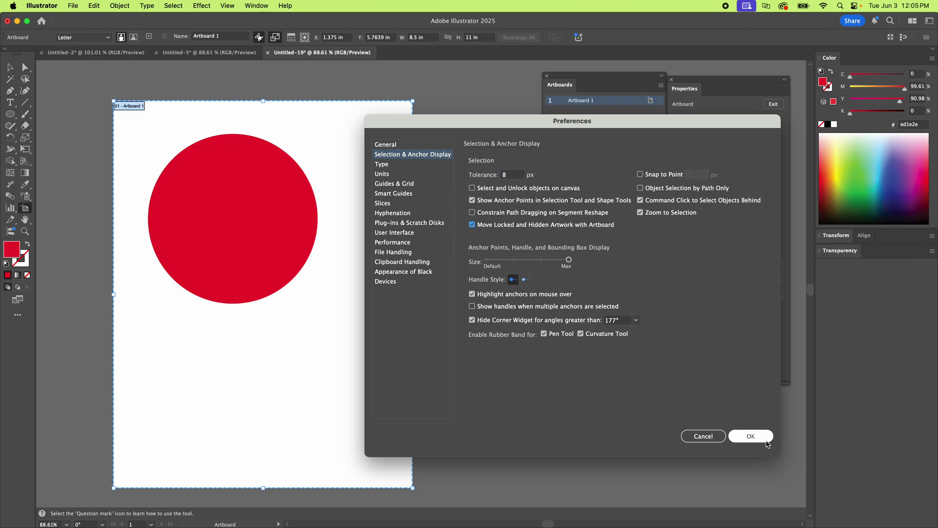
{"action": "left_click", "coordinate": [751, 436]}
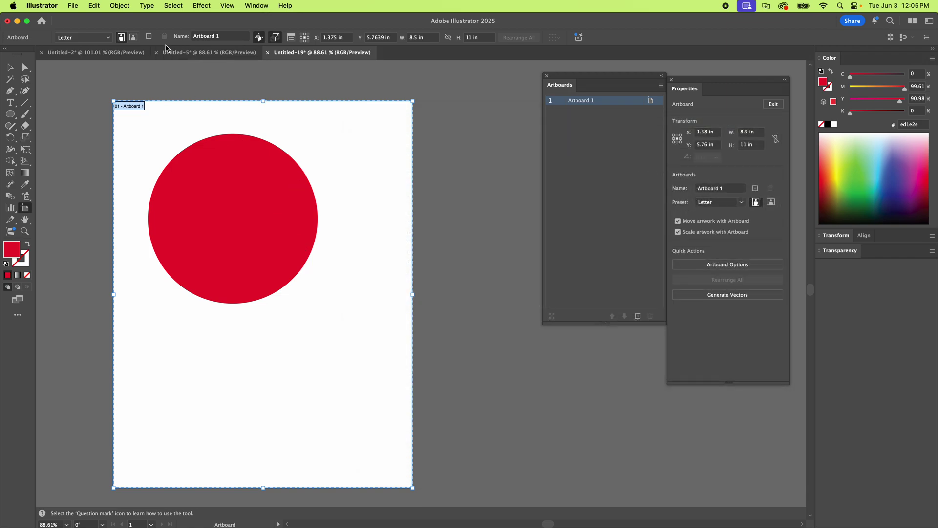
Move the artboard with its locked circle to about X 3.69 in, Y 5.86 in, and try to move the circle alone.
{"action": "left_click_drag", "start_coordinate": [261, 120], "coordinate": [301, 122]}
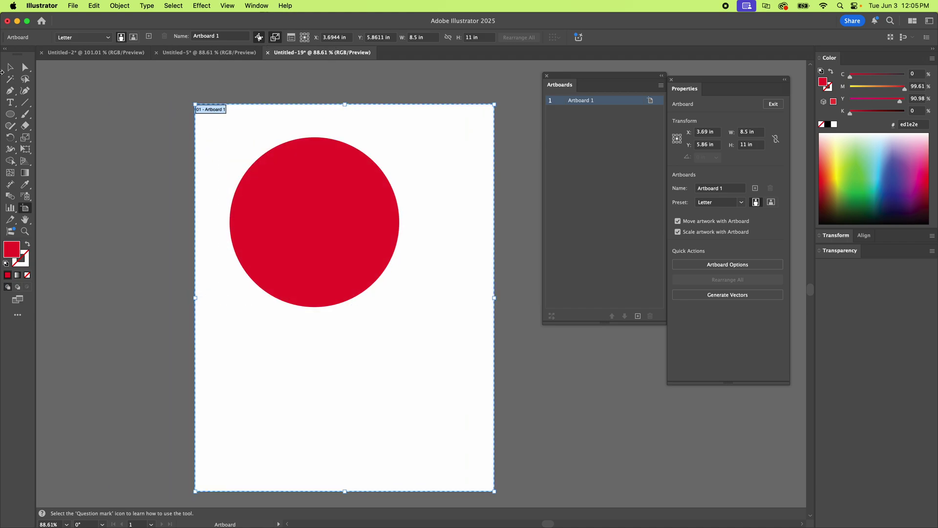
{"action": "left_click", "coordinate": [10, 68]}
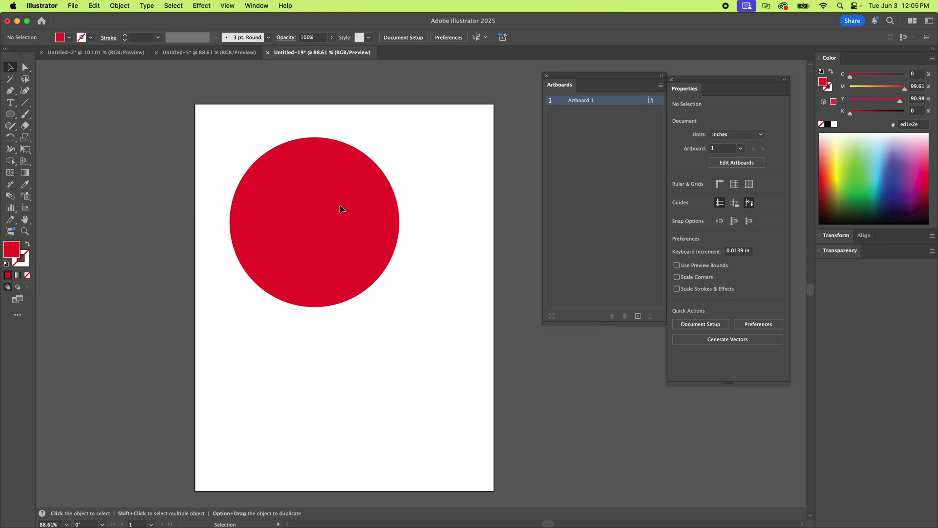
{"action": "left_click_drag", "start_coordinate": [333, 151], "coordinate": [327, 145]}
Move the artboard and locked circle back to about X 1.10 in, Y 5.63 in, and unlock the circle, leaving it deselected.
{"action": "left_click", "coordinate": [25, 207]}
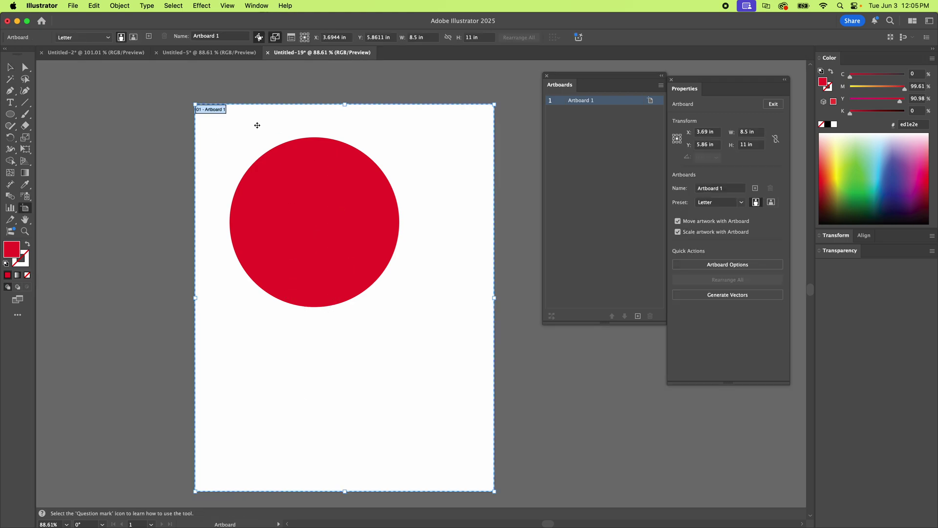
{"action": "left_click_drag", "start_coordinate": [237, 145], "coordinate": [145, 137]}
{"action": "left_click", "coordinate": [9, 67]}
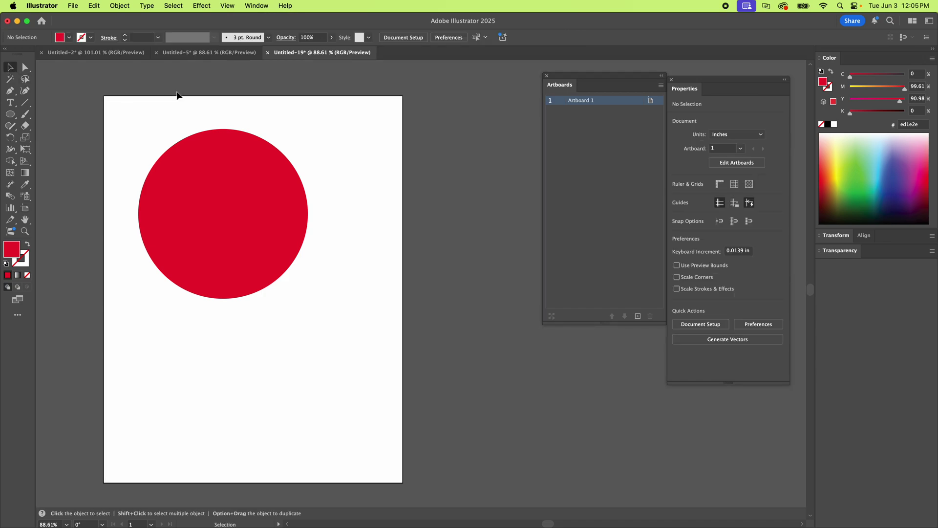
{"action": "left_click", "coordinate": [198, 136]}
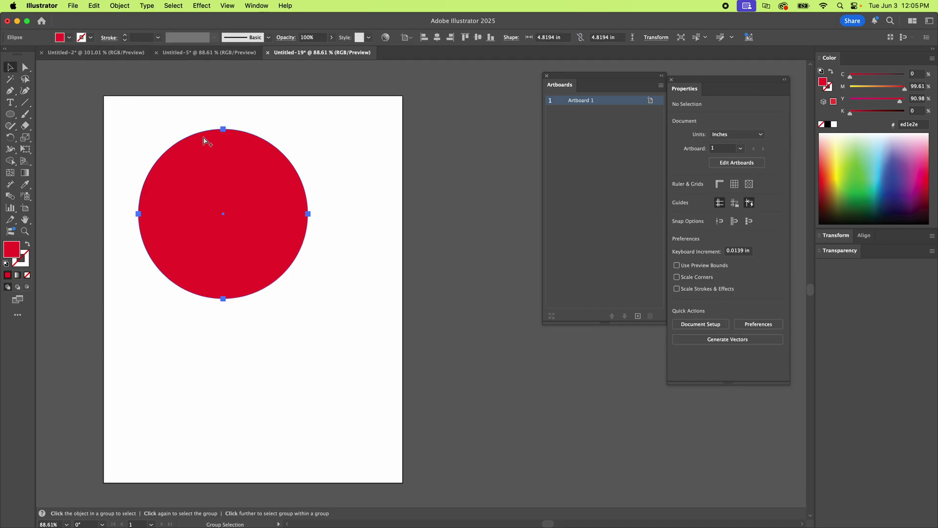
{"action": "left_click", "coordinate": [346, 128]}
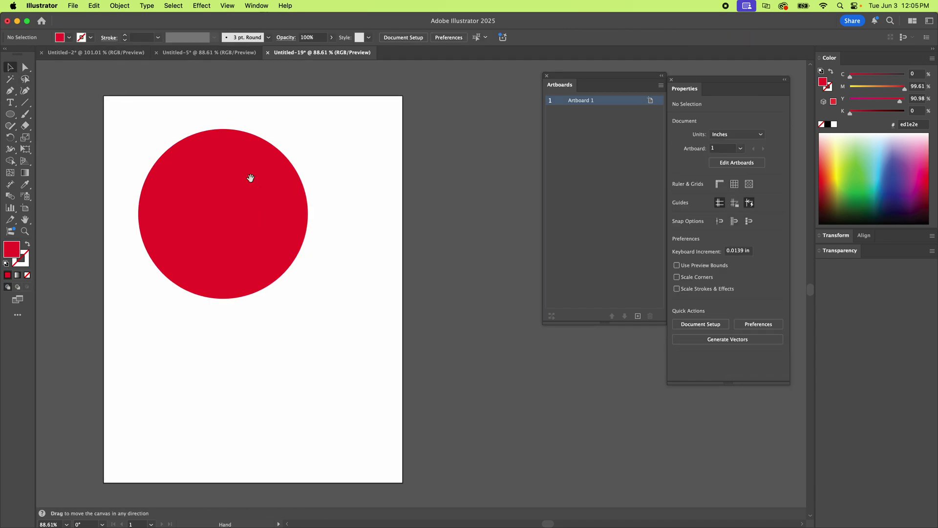
Add two new Letter-size artboards beside the one with the red circle.
{"action": "scroll", "coordinate": [251, 178], "scroll_direction": "right", "scroll_amount": 2}
{"action": "key", "text": "super+minus"}
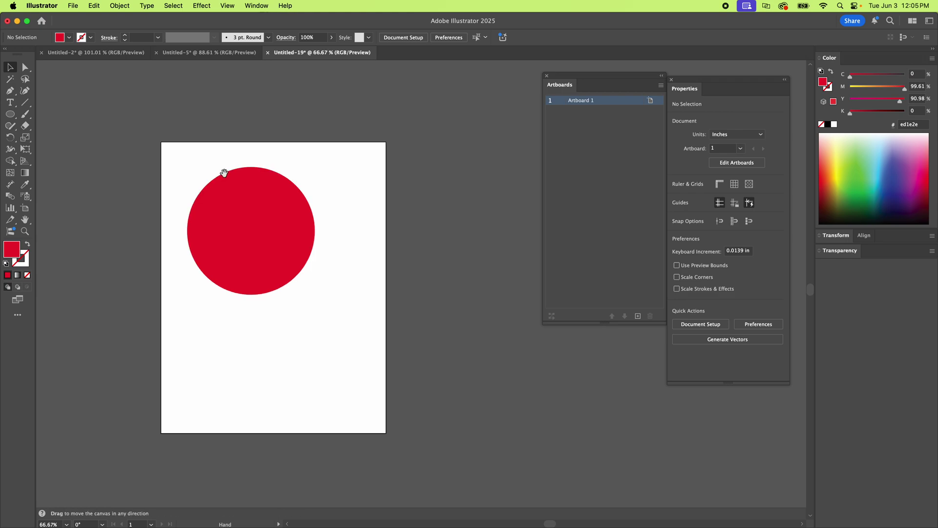
{"action": "scroll", "coordinate": [229, 171], "scroll_direction": "right", "scroll_amount": 4}
{"action": "scroll", "coordinate": [230, 172], "scroll_direction": "down", "scroll_amount": 1}
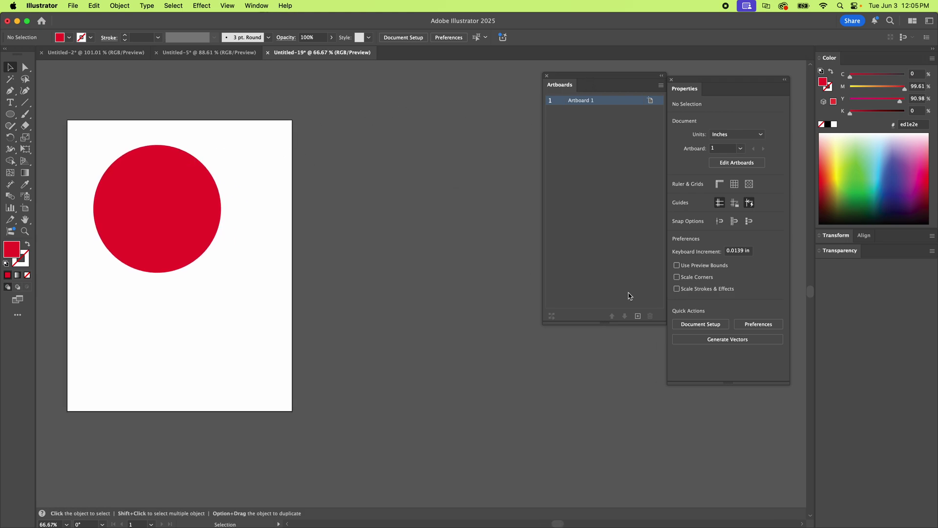
{"action": "left_click", "coordinate": [637, 316]}
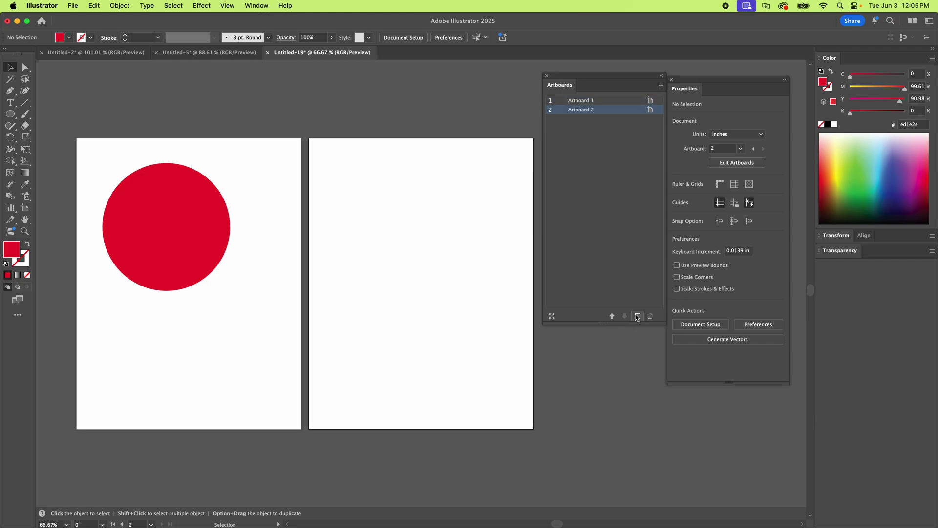
{"action": "left_click", "coordinate": [637, 316]}
{"action": "scroll", "coordinate": [271, 215], "scroll_direction": "left", "scroll_amount": 5}
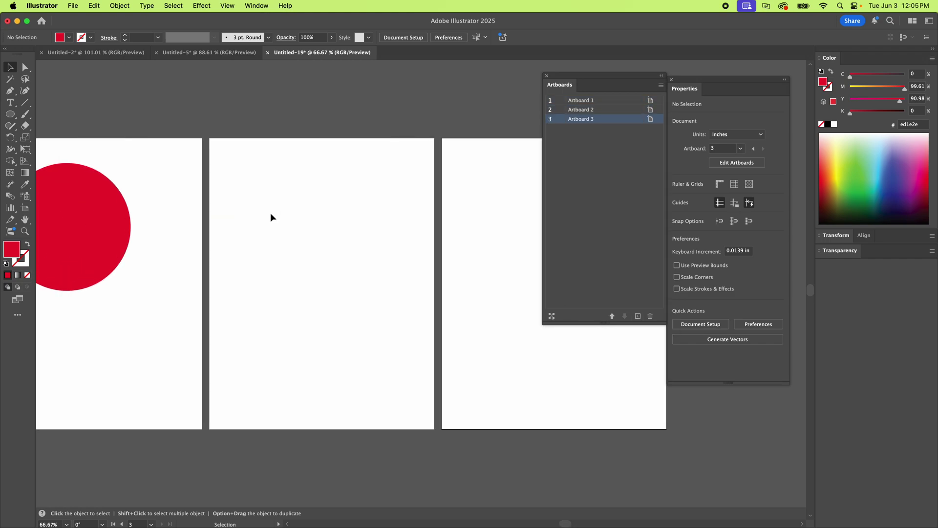
{"action": "scroll", "coordinate": [260, 261], "scroll_direction": "left", "scroll_amount": 4}
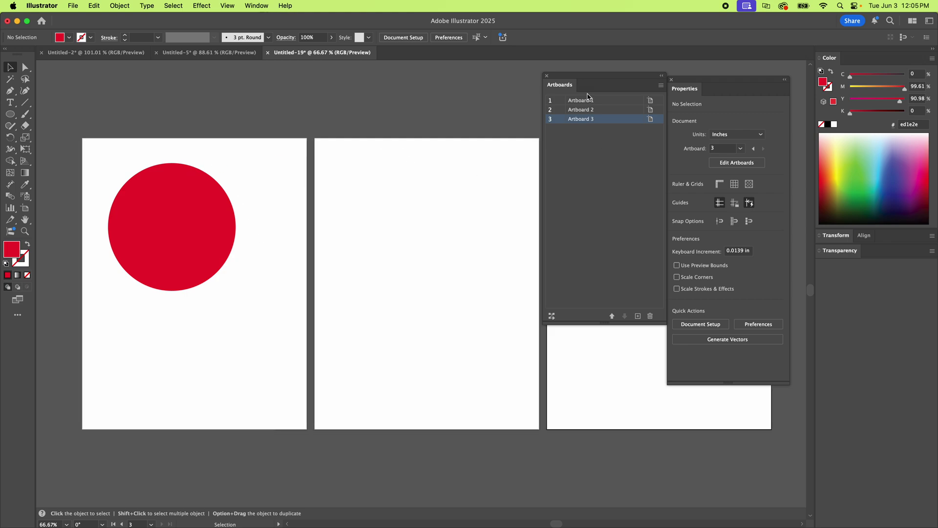
Rename Artboard 1 as TEST and Artboard 2 as Page 2.
{"action": "left_click", "coordinate": [25, 208]}
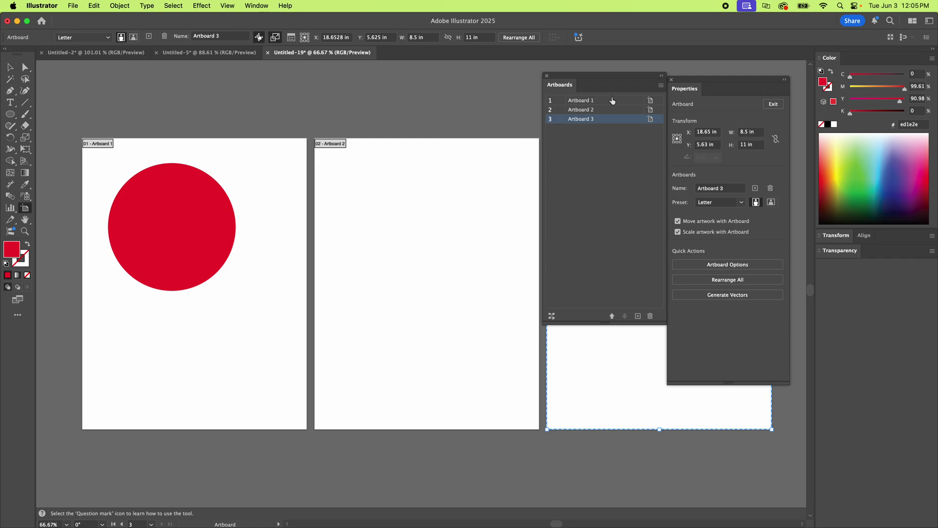
{"action": "scroll", "coordinate": [412, 203], "scroll_direction": "right", "scroll_amount": 5}
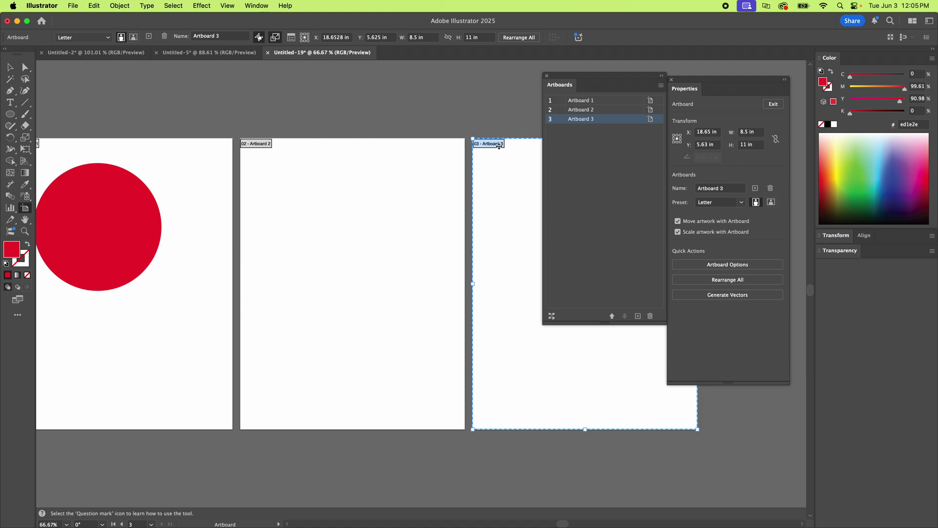
{"action": "left_click", "coordinate": [597, 101]}
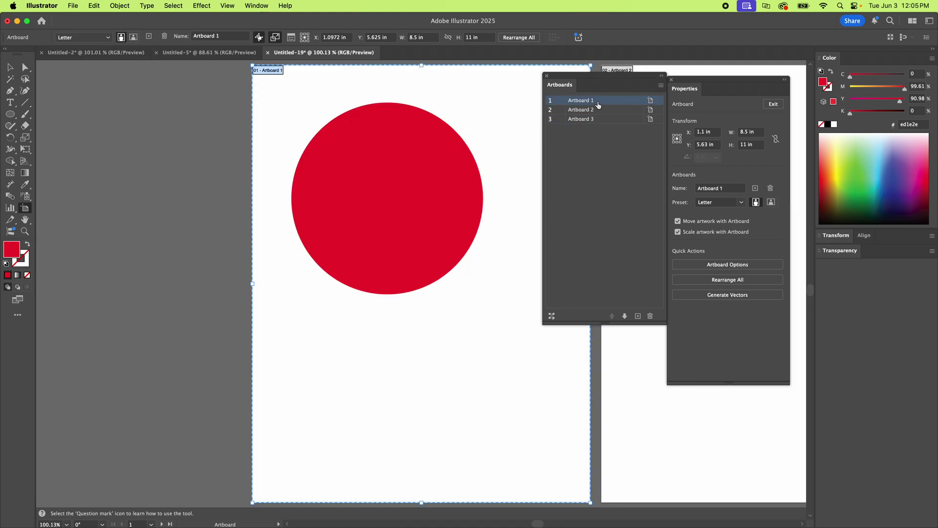
{"action": "double_click", "coordinate": [584, 100]}
{"action": "type", "text": "TEST"}
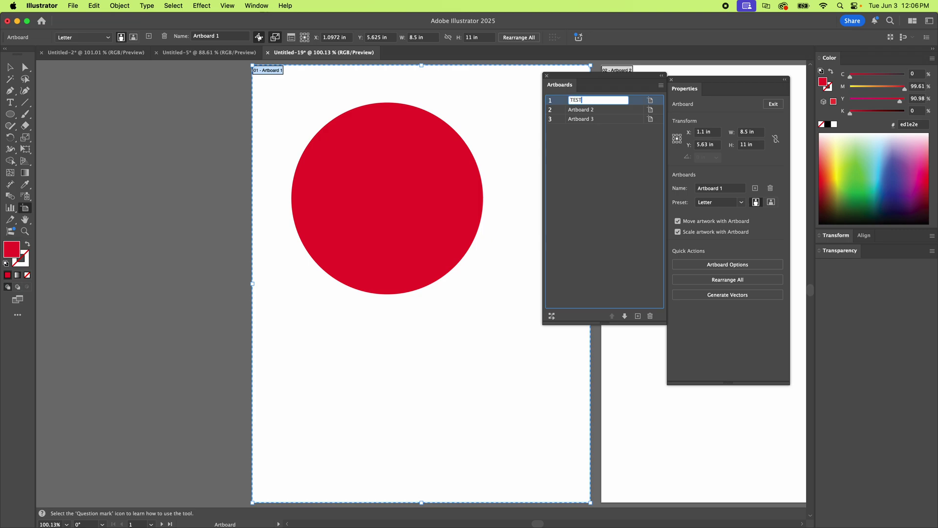
{"action": "key", "text": "Return"}
{"action": "double_click", "coordinate": [579, 109]}
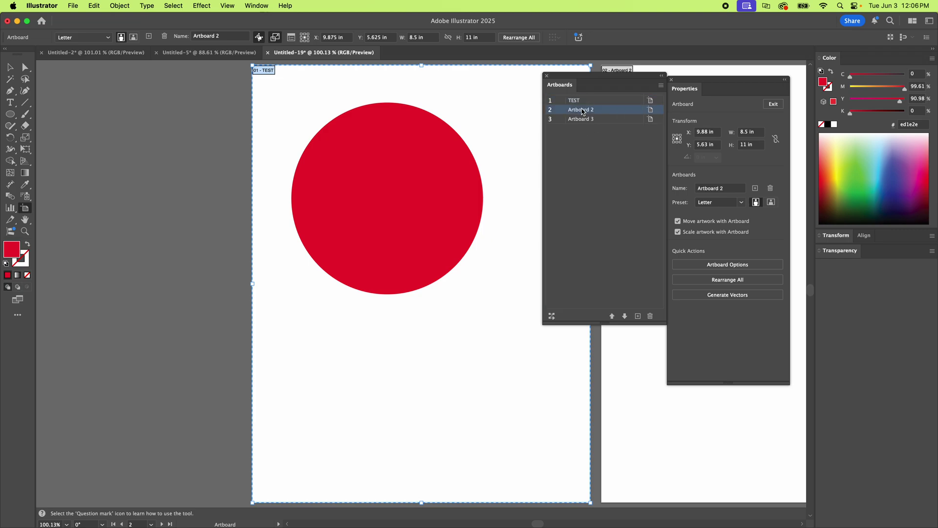
{"action": "type", "text": "Page"}
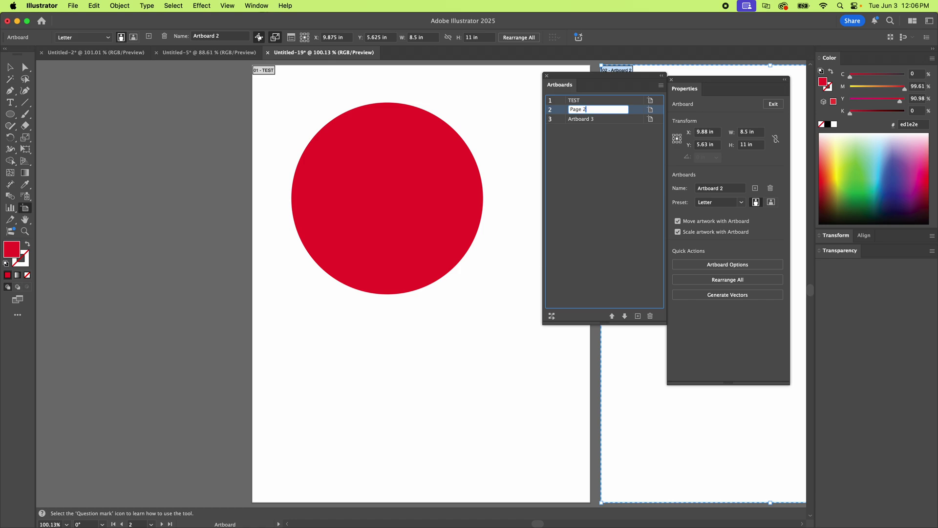
{"action": "key", "text": "Return"}
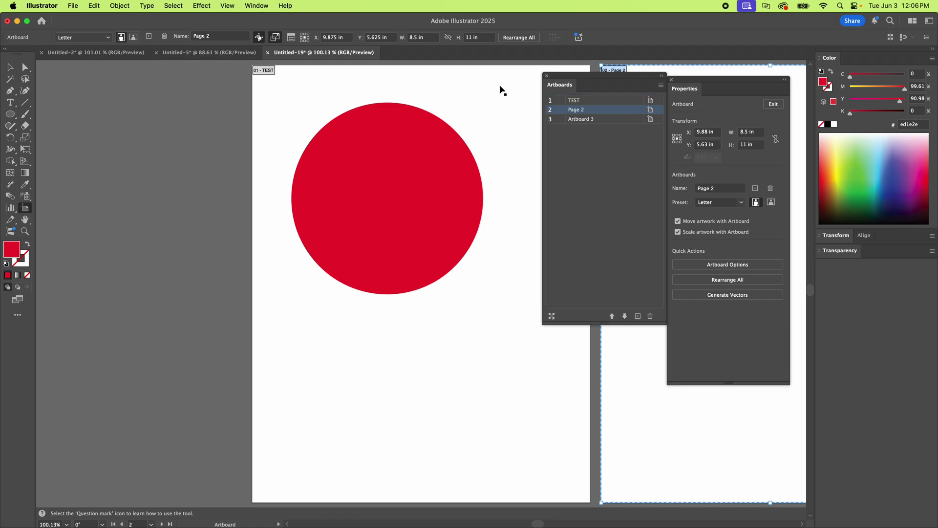
Reorder the artboard list so that TEST comes last, after Artboard 3.
{"action": "scroll", "coordinate": [464, 108], "scroll_direction": "right", "scroll_amount": 5}
{"action": "scroll", "coordinate": [464, 108], "scroll_direction": "right", "scroll_amount": 2}
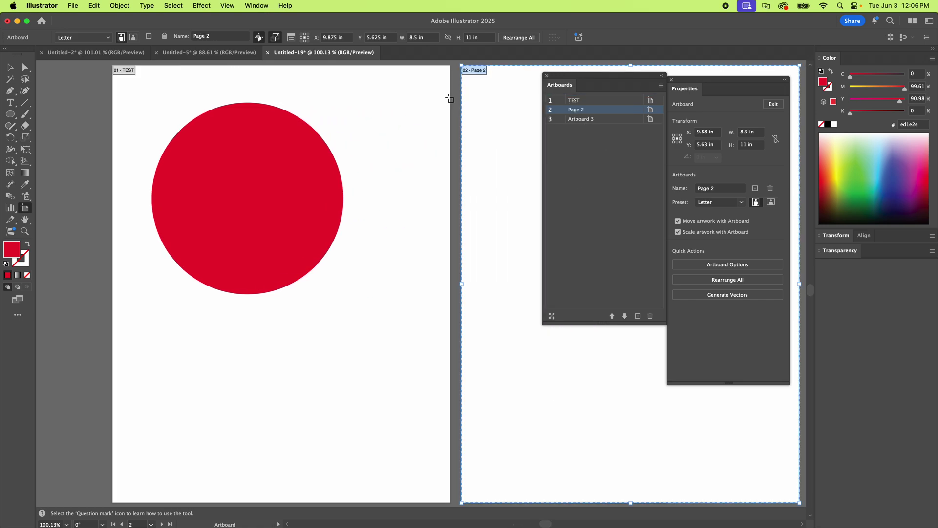
{"action": "scroll", "coordinate": [308, 163], "scroll_direction": "up", "scroll_amount": 1}
{"action": "scroll", "coordinate": [297, 161], "scroll_direction": "right", "scroll_amount": 2}
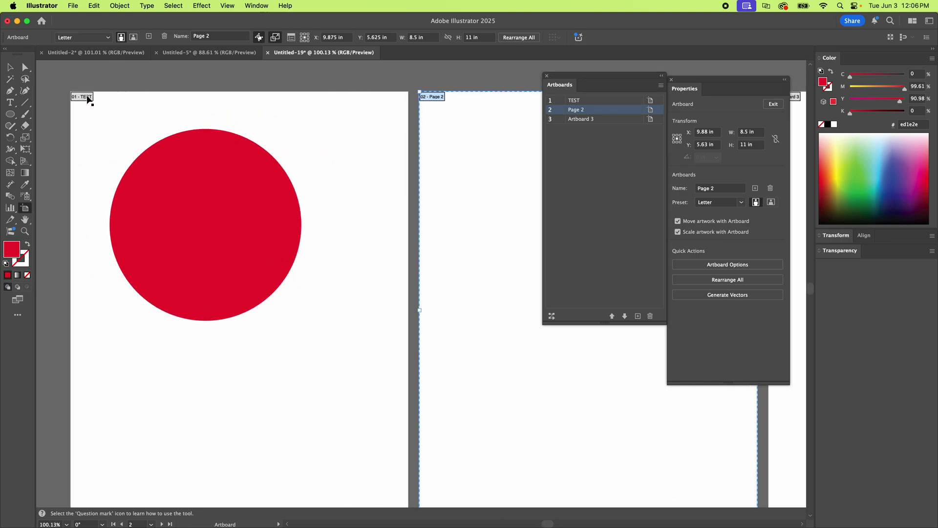
{"action": "left_click_drag", "start_coordinate": [400, 138], "coordinate": [181, 173]}
{"action": "left_click_drag", "start_coordinate": [464, 156], "coordinate": [256, 127]}
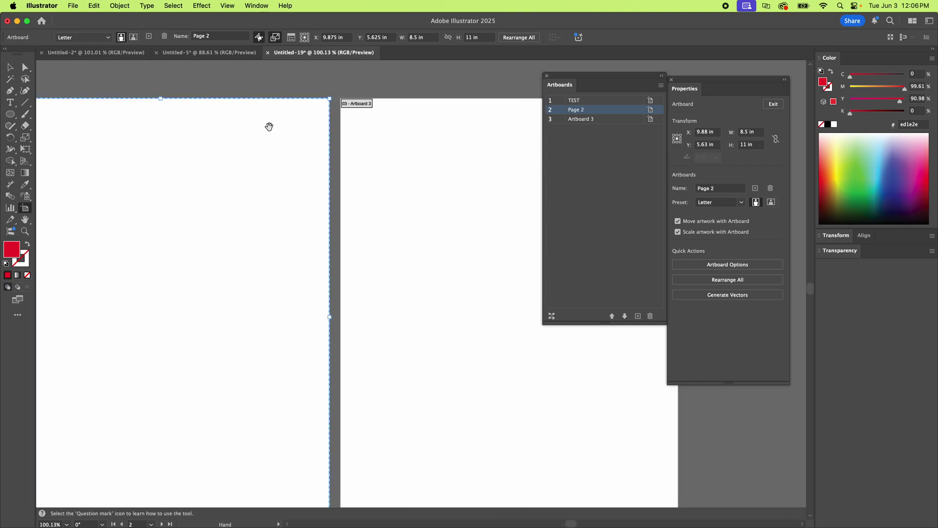
{"action": "left_click", "coordinate": [572, 102]}
{"action": "left_click_drag", "start_coordinate": [575, 103], "coordinate": [576, 122]}
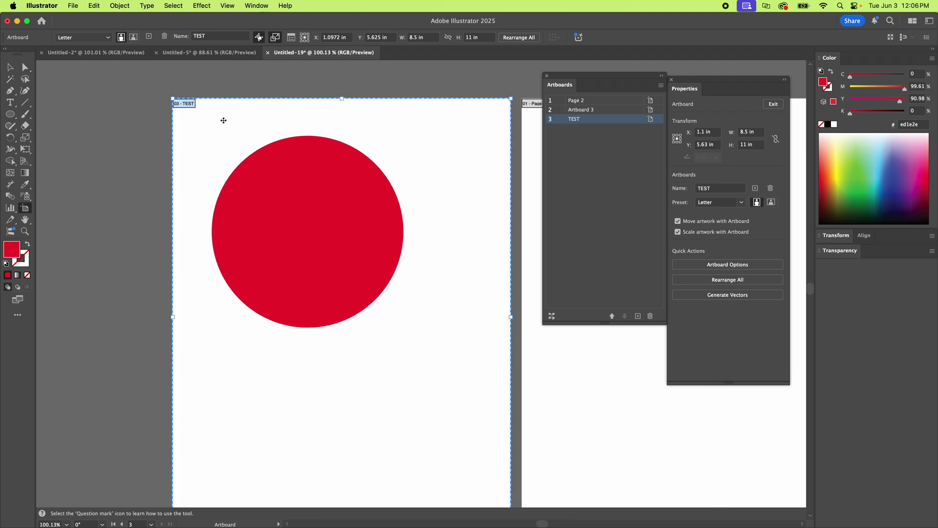
{"action": "scroll", "coordinate": [305, 144], "scroll_direction": "right", "scroll_amount": 5}
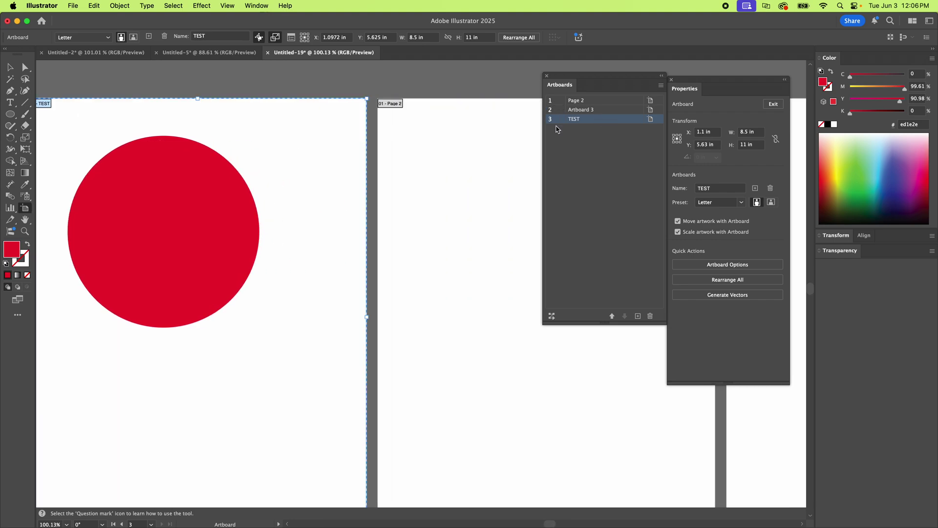
Move TEST up to second place in the artboard list, between Page 2 and Artboard 3.
{"action": "scroll", "coordinate": [437, 169], "scroll_direction": "right", "scroll_amount": 10}
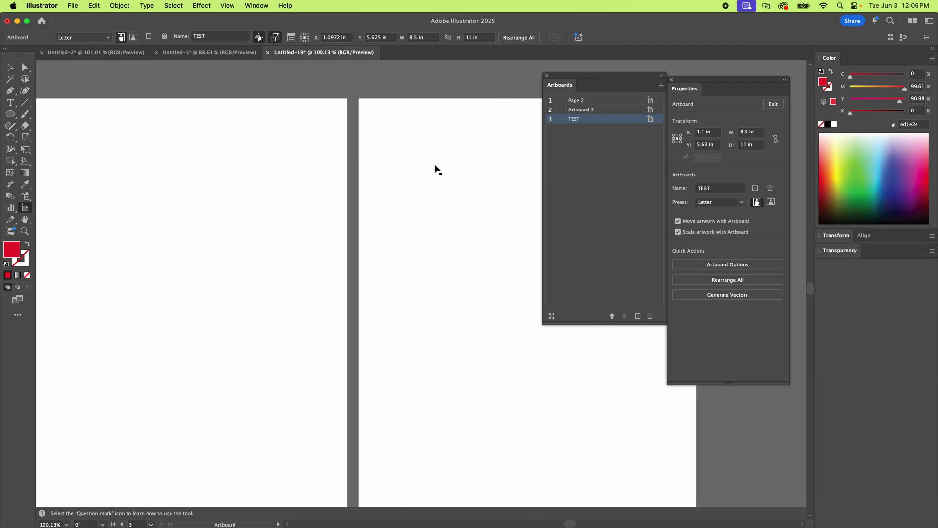
{"action": "scroll", "coordinate": [437, 168], "scroll_direction": "left", "scroll_amount": 7}
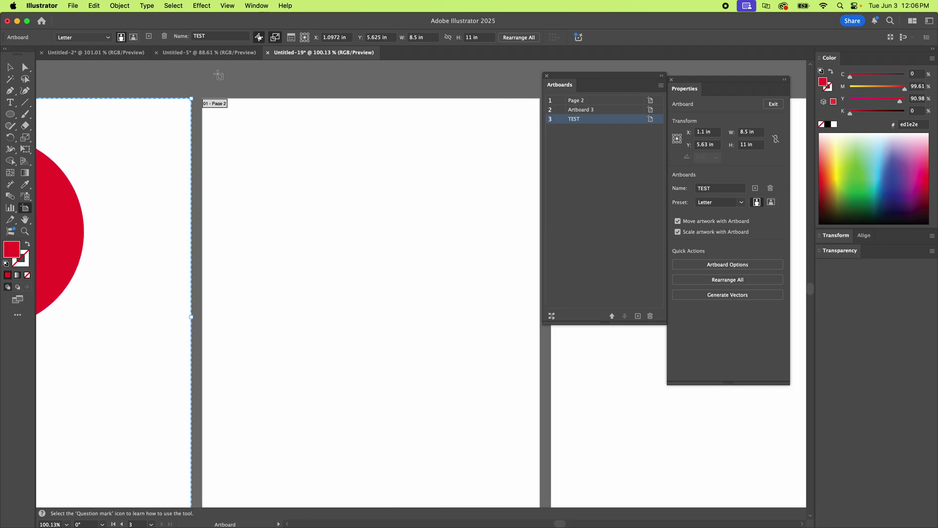
{"action": "scroll", "coordinate": [220, 91], "scroll_direction": "right", "scroll_amount": 8}
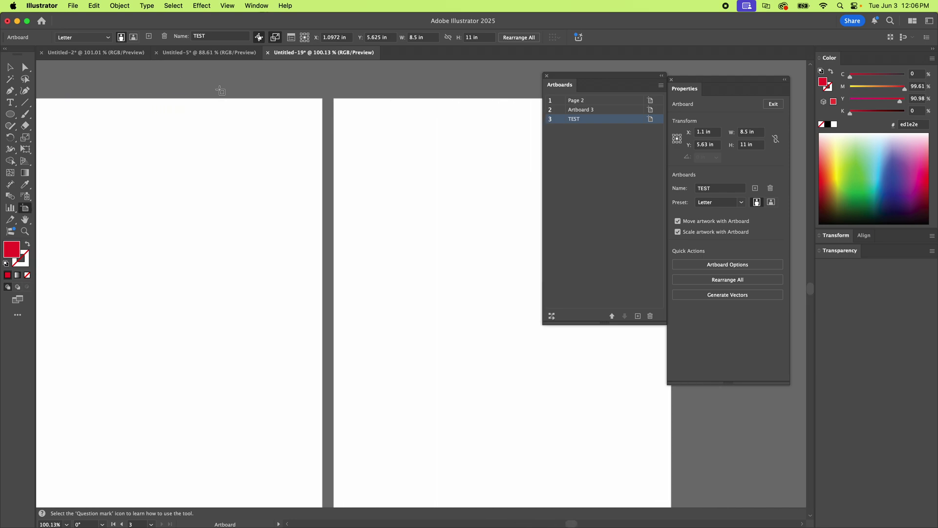
{"action": "scroll", "coordinate": [352, 117], "scroll_direction": "left", "scroll_amount": 4}
{"action": "scroll", "coordinate": [345, 105], "scroll_direction": "left", "scroll_amount": 15}
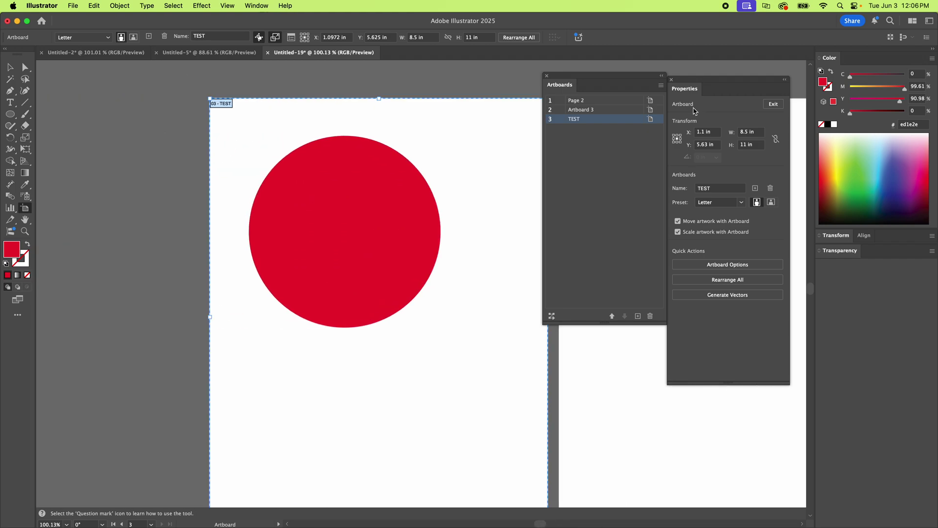
{"action": "left_click_drag", "start_coordinate": [578, 120], "coordinate": [577, 108]}
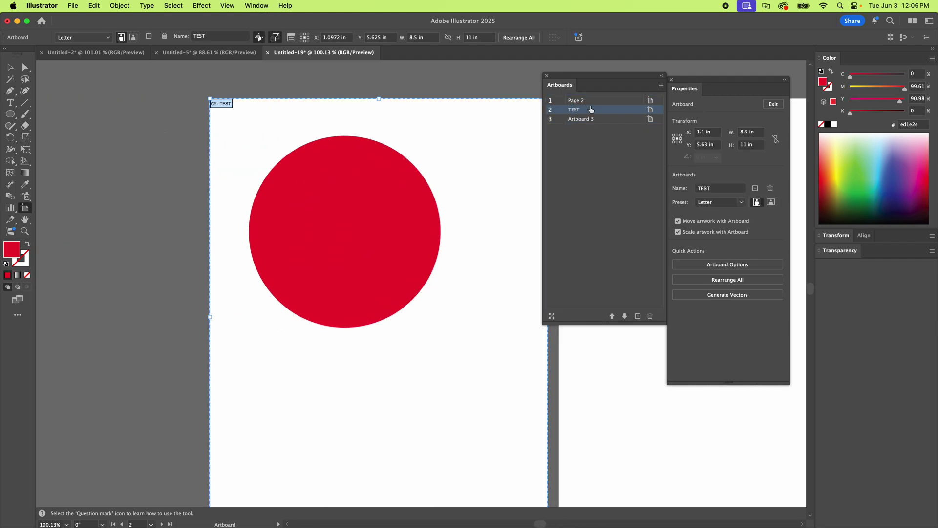
Move Page 2 down one place in the artboard list so that TEST comes first.
{"action": "scroll", "coordinate": [437, 131], "scroll_direction": "right", "scroll_amount": 6}
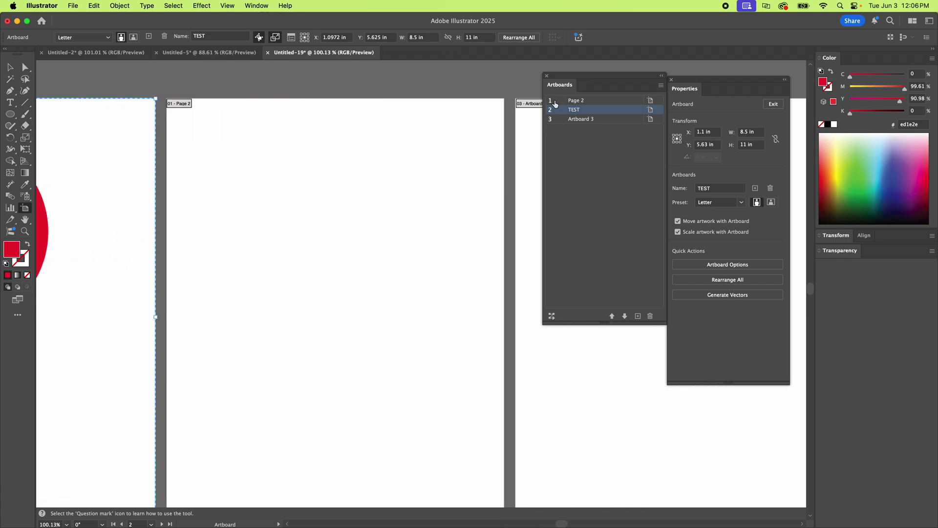
{"action": "scroll", "coordinate": [243, 195], "scroll_direction": "left", "scroll_amount": 2}
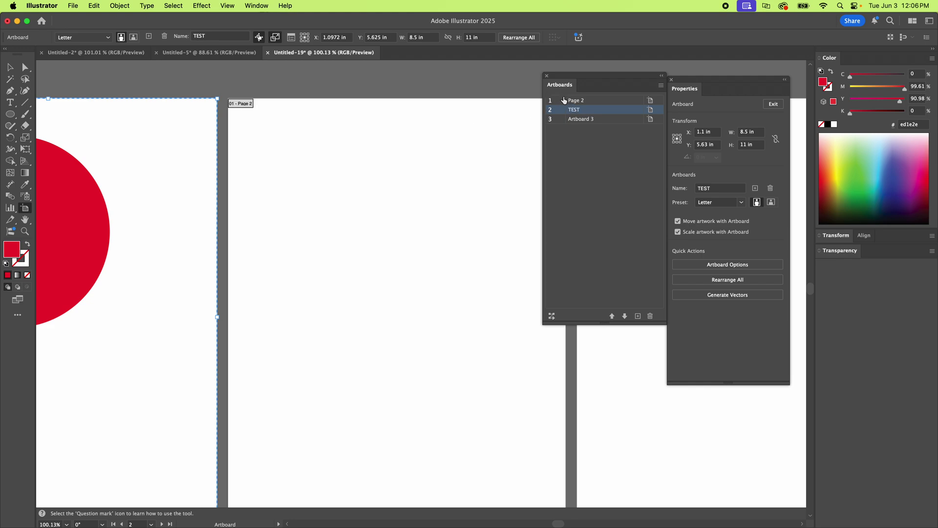
{"action": "left_click_drag", "start_coordinate": [584, 102], "coordinate": [584, 118]}
{"action": "scroll", "coordinate": [239, 125], "scroll_direction": "left", "scroll_amount": 2}
{"action": "scroll", "coordinate": [235, 128], "scroll_direction": "left", "scroll_amount": 3}
{"action": "scroll", "coordinate": [391, 97], "scroll_direction": "right", "scroll_amount": 4}
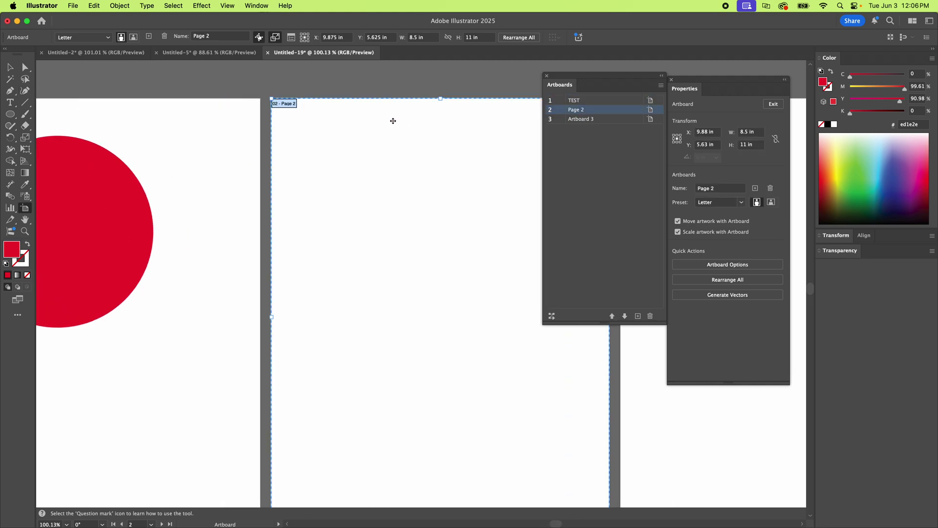
{"action": "scroll", "coordinate": [392, 121], "scroll_direction": "right", "scroll_amount": 5}
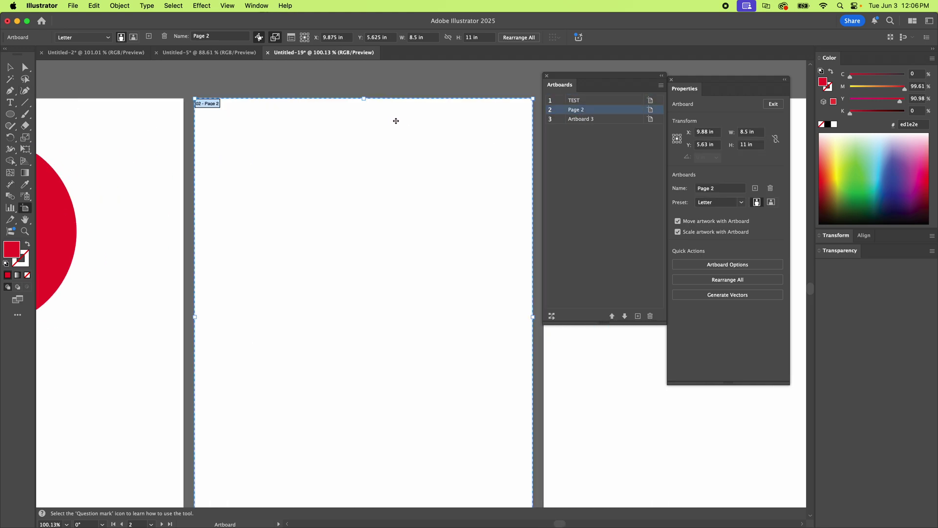
Reorder the artboard list so that Page 2 comes last, after Artboard 3.
{"action": "left_click", "coordinate": [580, 120]}
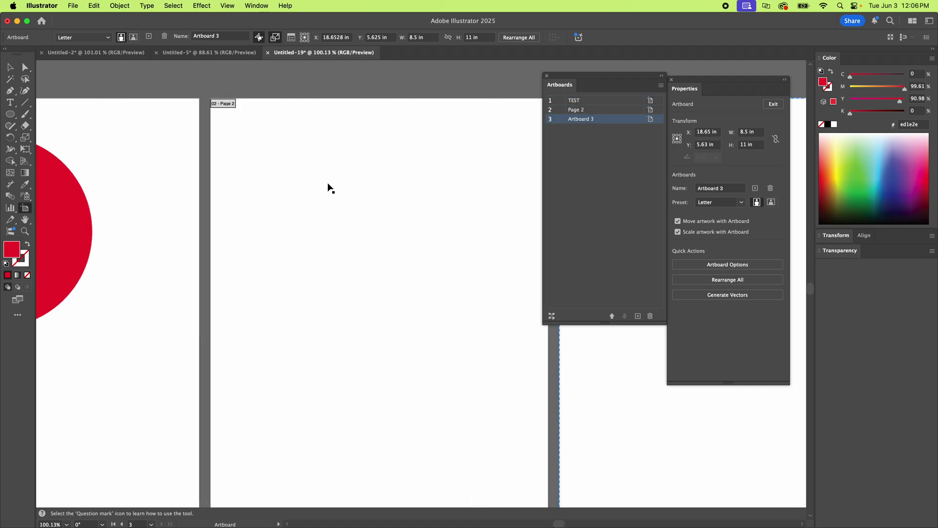
{"action": "scroll", "coordinate": [323, 189], "scroll_direction": "left", "scroll_amount": 3}
{"action": "left_click", "coordinate": [579, 112]}
{"action": "left_click_drag", "start_coordinate": [578, 113], "coordinate": [578, 127]}
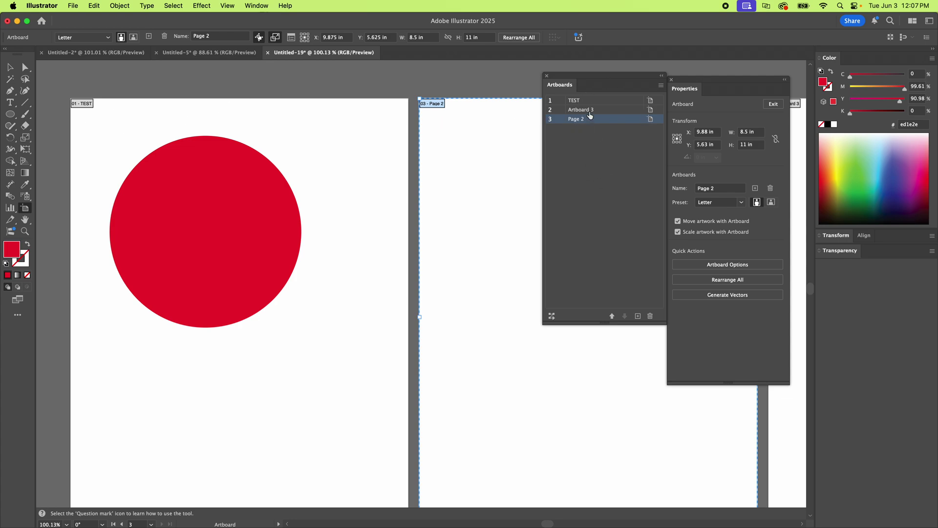
{"action": "scroll", "coordinate": [441, 187], "scroll_direction": "right", "scroll_amount": 8}
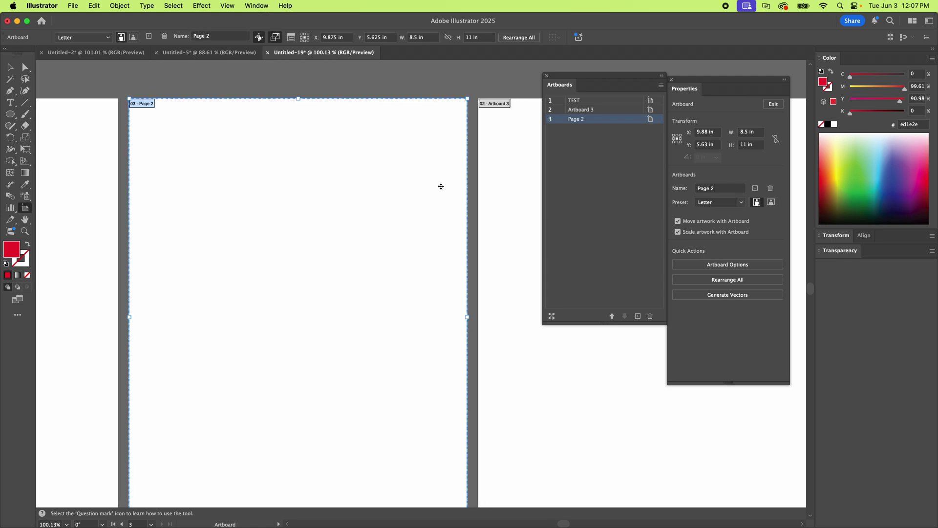
Leave artboard editing and shift the floating artboard list slightly lower, with the artboards shown at 66.67% zoom.
{"action": "left_click", "coordinate": [9, 67]}
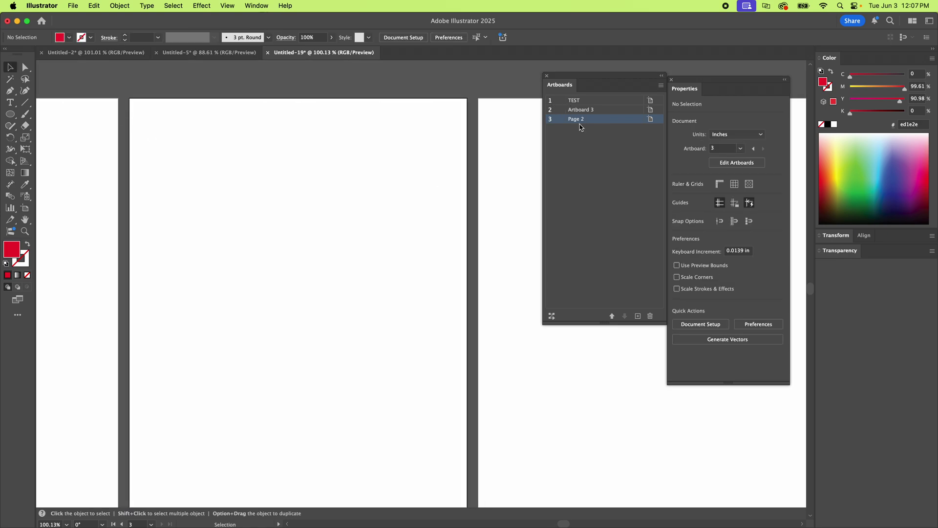
{"action": "left_click_drag", "start_coordinate": [596, 79], "coordinate": [596, 105]}
{"action": "scroll", "coordinate": [356, 187], "scroll_direction": "left", "scroll_amount": 7}
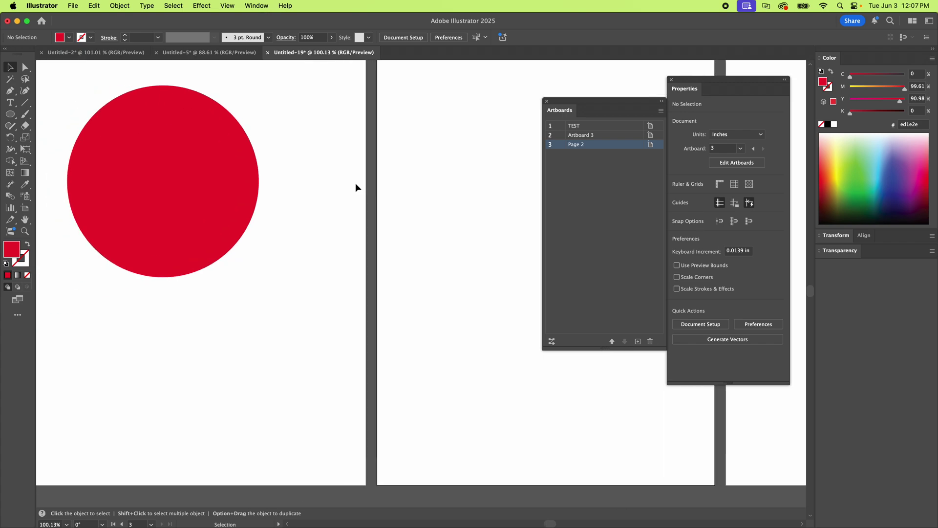
{"action": "key", "text": "super+minus"}
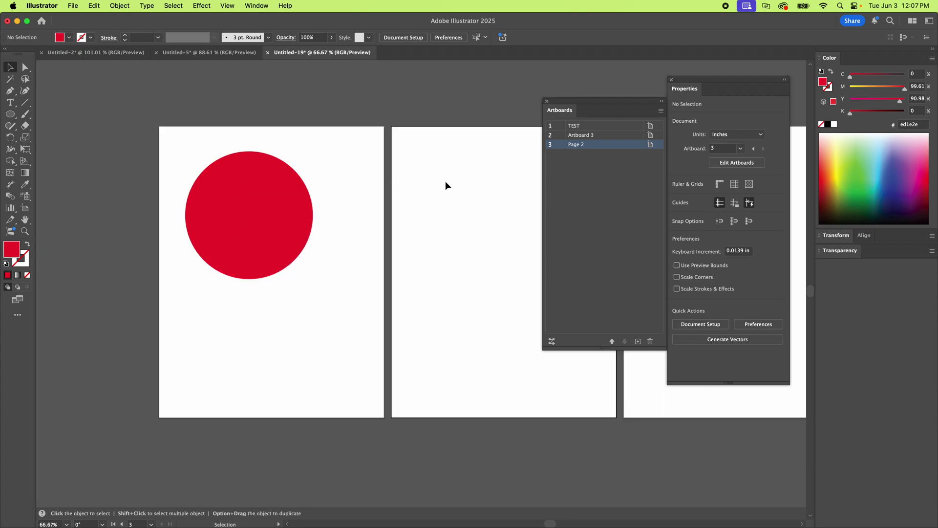
Shorten the Page 2 artboard to about 7.47 in high by lowering its upper edge, keeping its lower edge in place.
{"action": "left_click", "coordinate": [25, 209]}
{"action": "left_click_drag", "start_coordinate": [505, 127], "coordinate": [504, 220]}
{"action": "scroll", "coordinate": [503, 220], "scroll_direction": "right", "scroll_amount": 5}
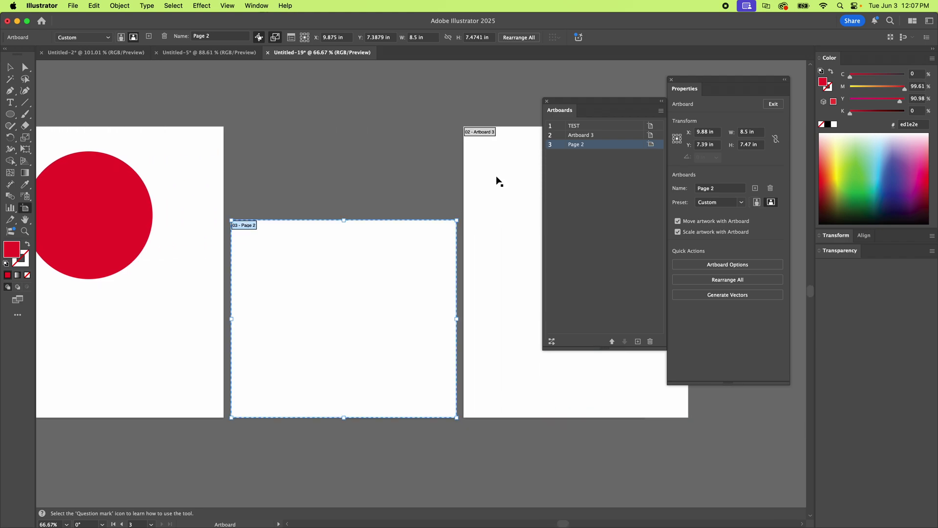